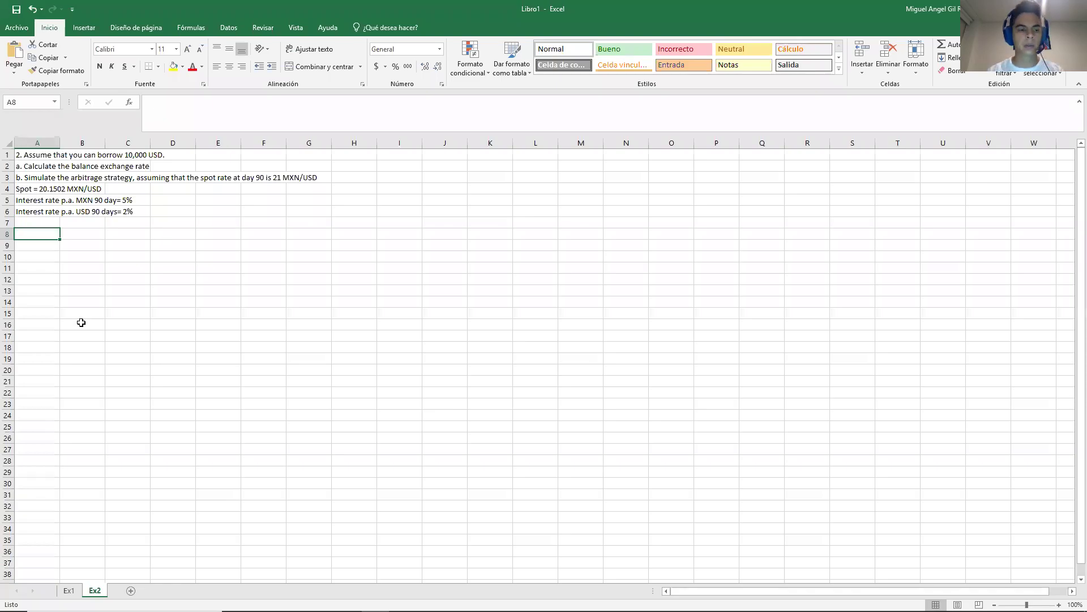
Step: Look over the Ex2 sheet and read the problem statement in A1
click(125, 250)
click(67, 233)
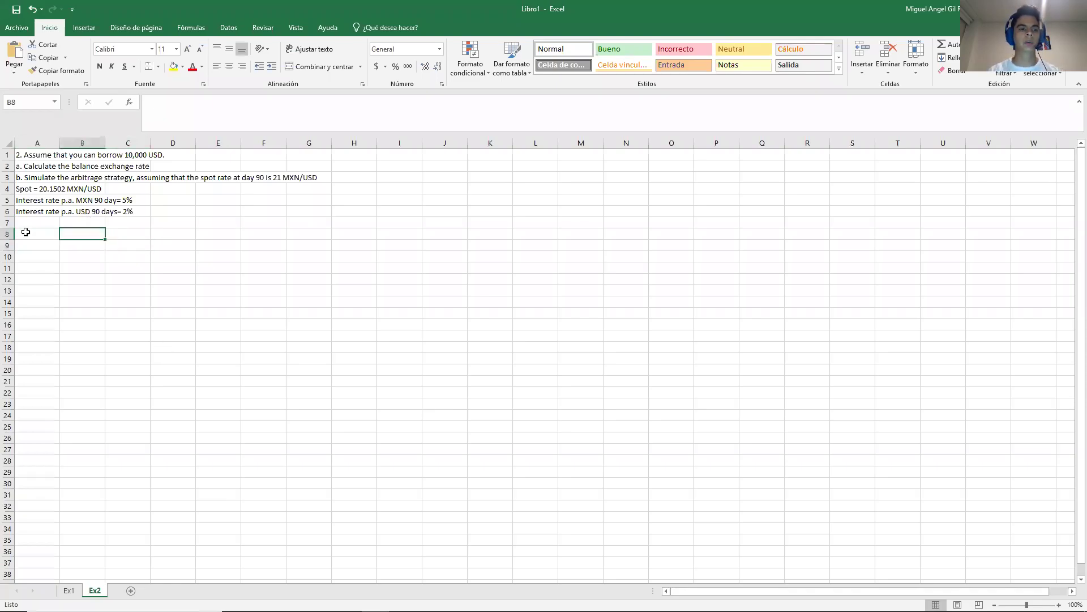
click(23, 233)
click(108, 233)
click(80, 235)
click(23, 246)
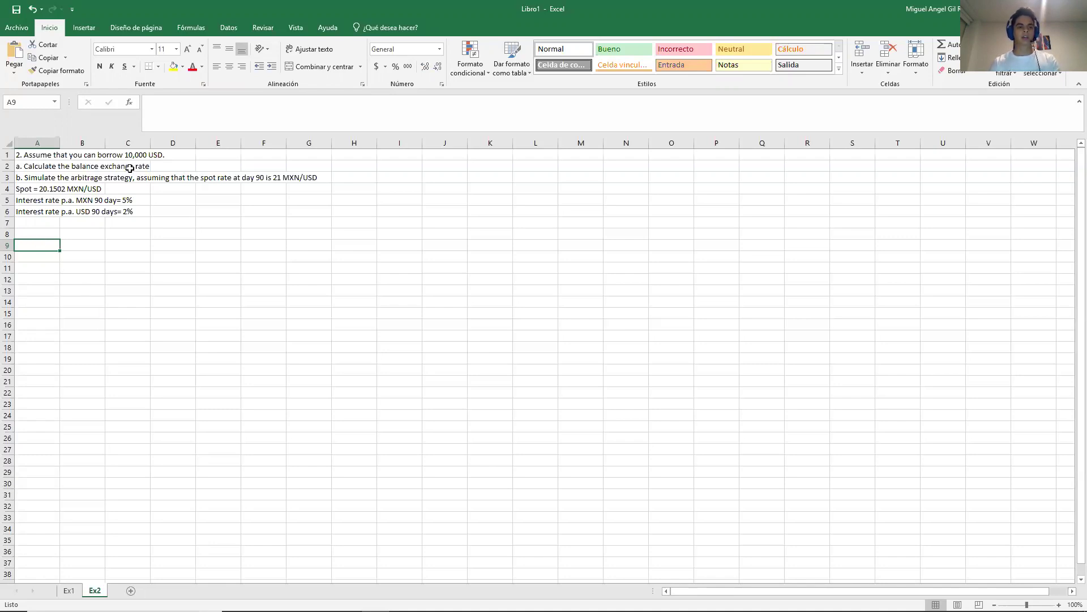
click(54, 151)
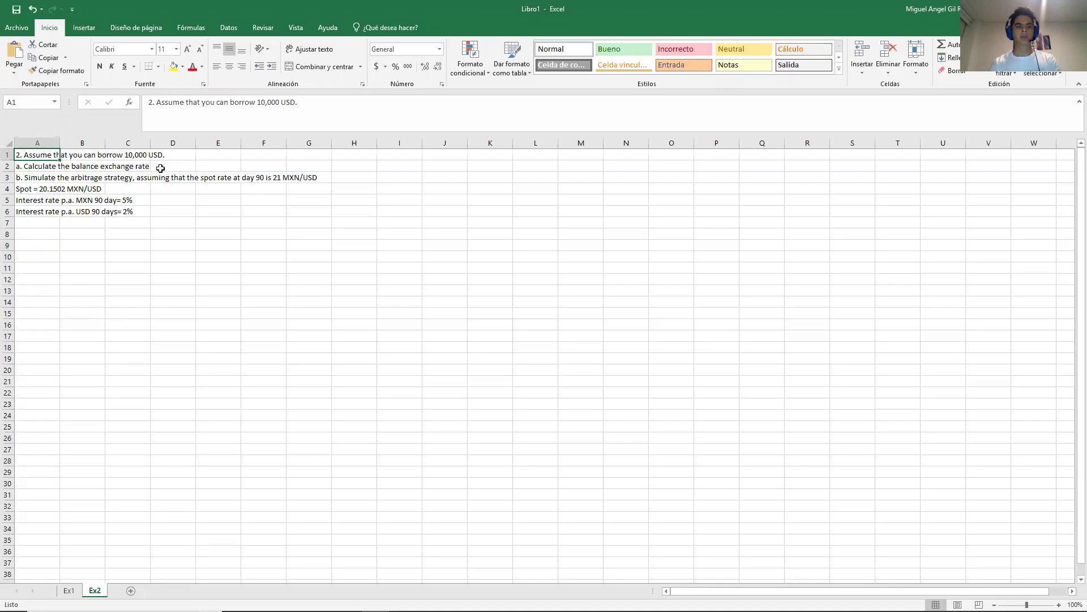
Step: Enter the 10,000 loan in A8, label B8 USD and put a --> marker in C8
click(44, 234)
text(1)
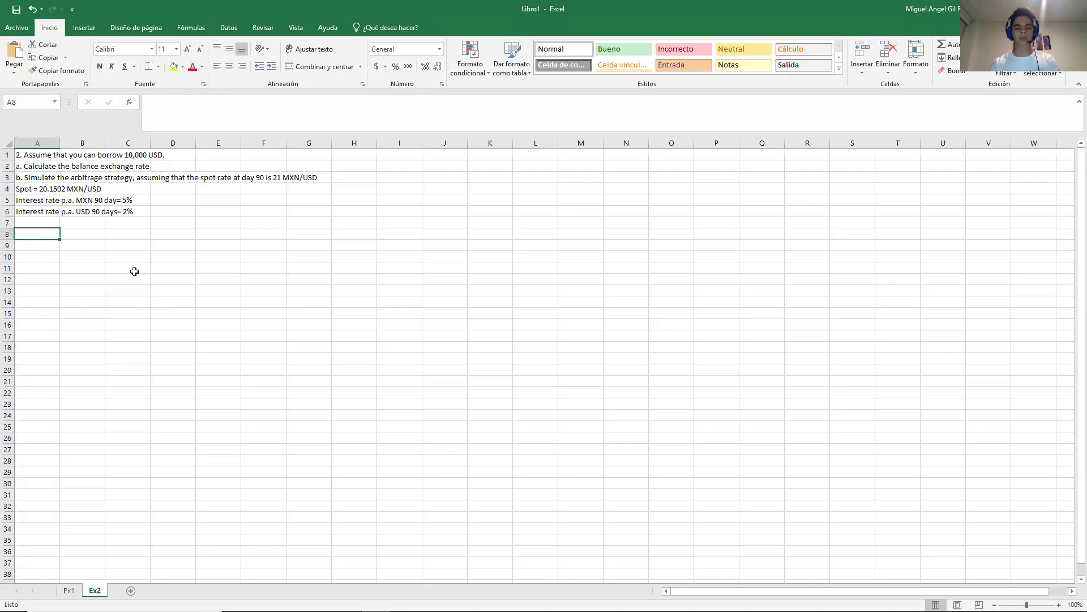
text(0,000)
key(Tab)
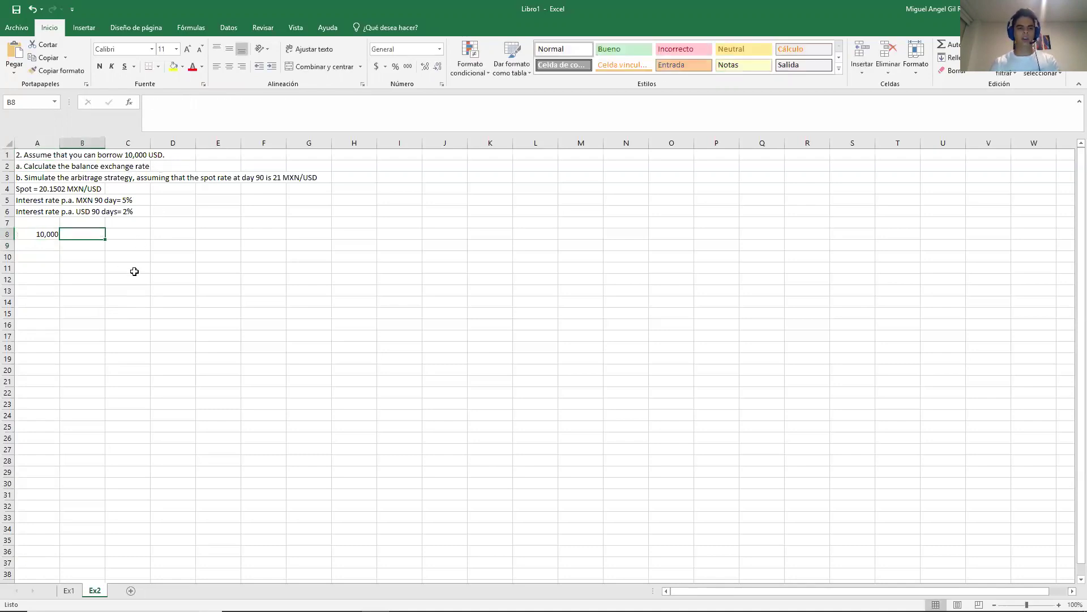
text(USD)
key(Return)
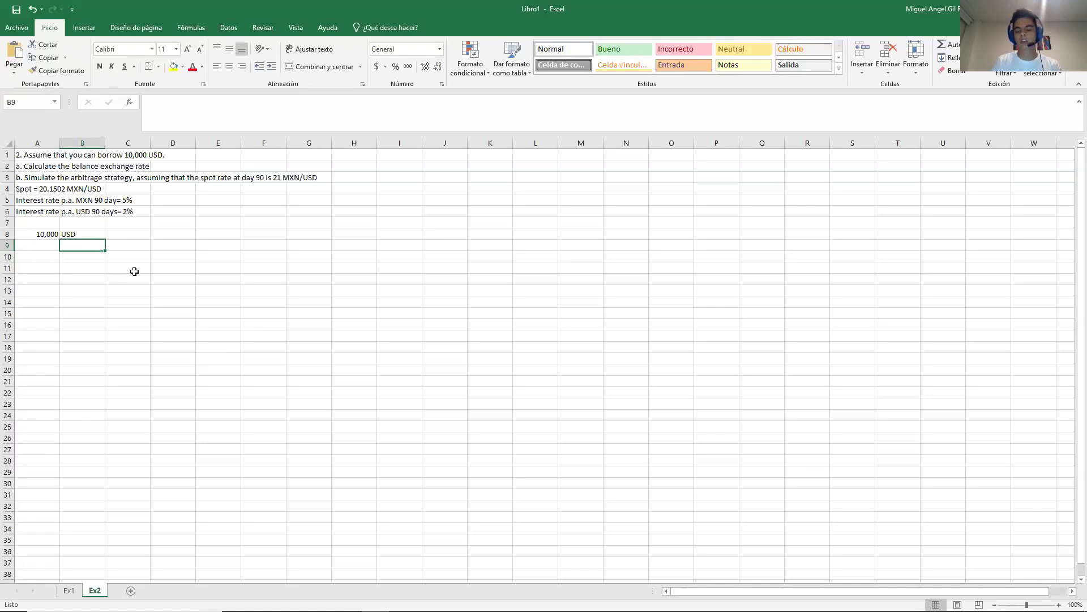
key(Up)
key(Right)
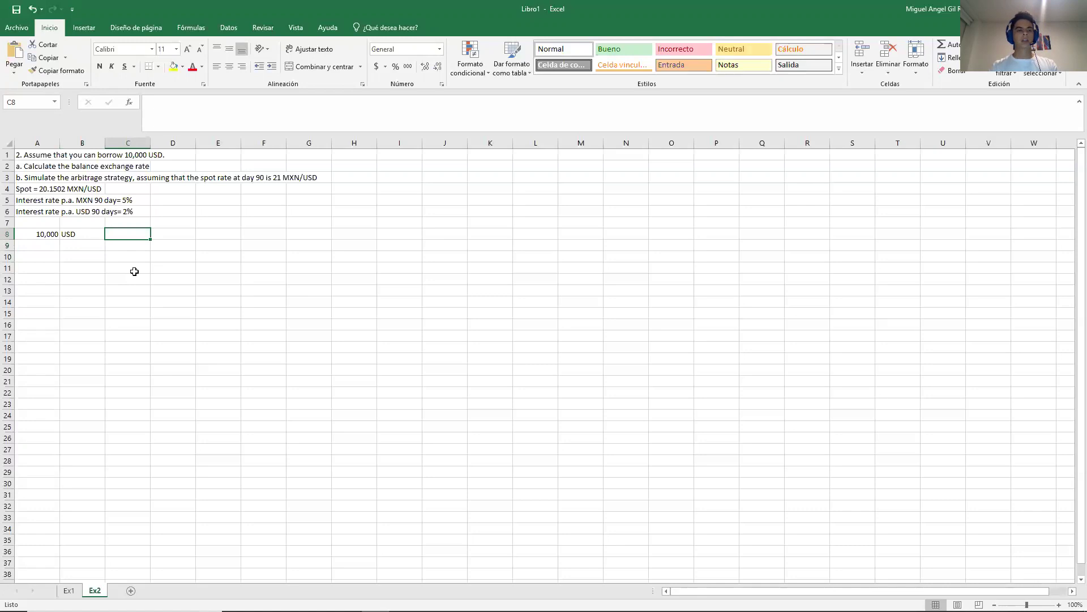
text(-->)
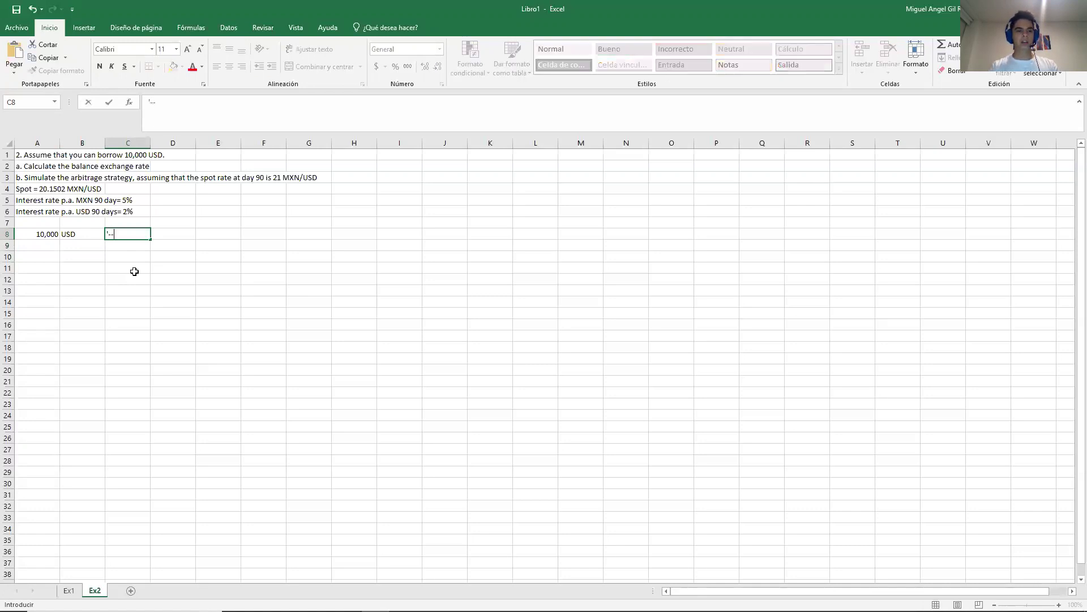
key(Return)
Step: After checking the 2% USD rate, enter =(1+(.02*90/360))*-A8 as the repayment in D8
key(Right)
key(Up)
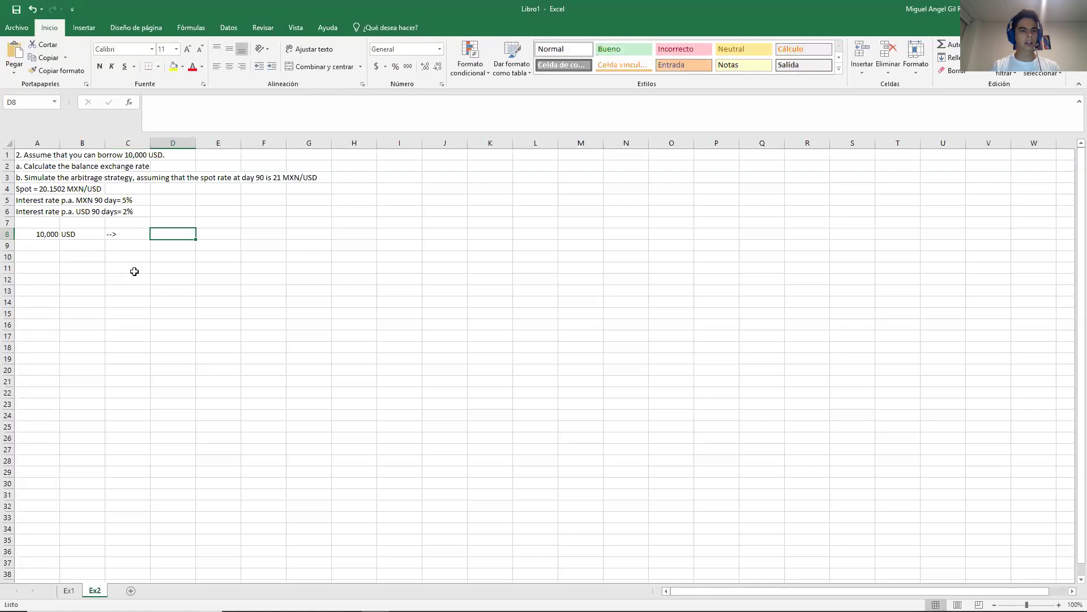
key(Up)
key(Up)
key(Left)
key(Left)
key(Left)
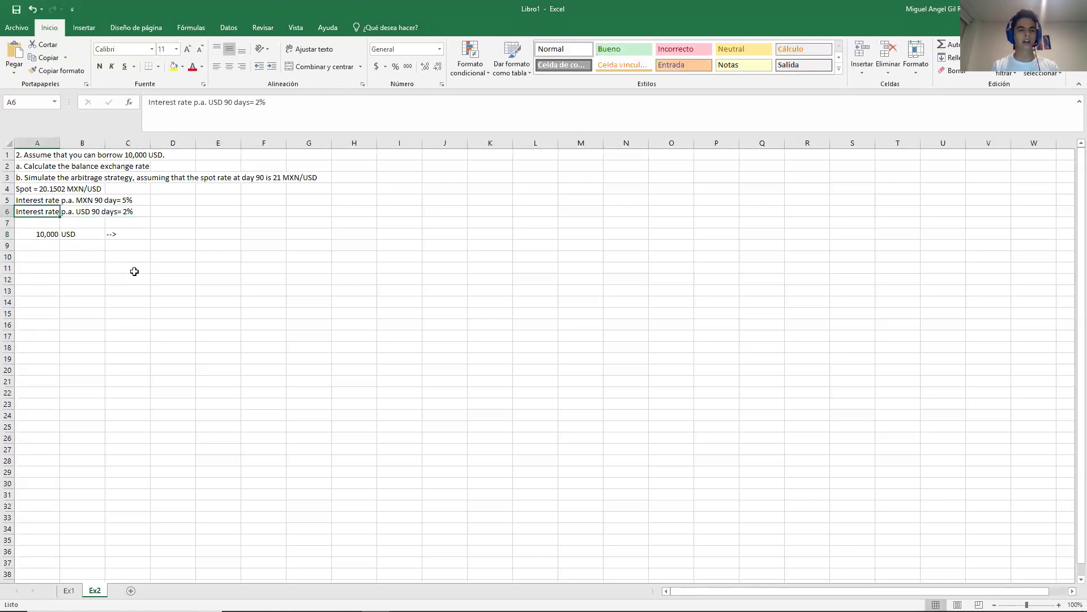
key(Down)
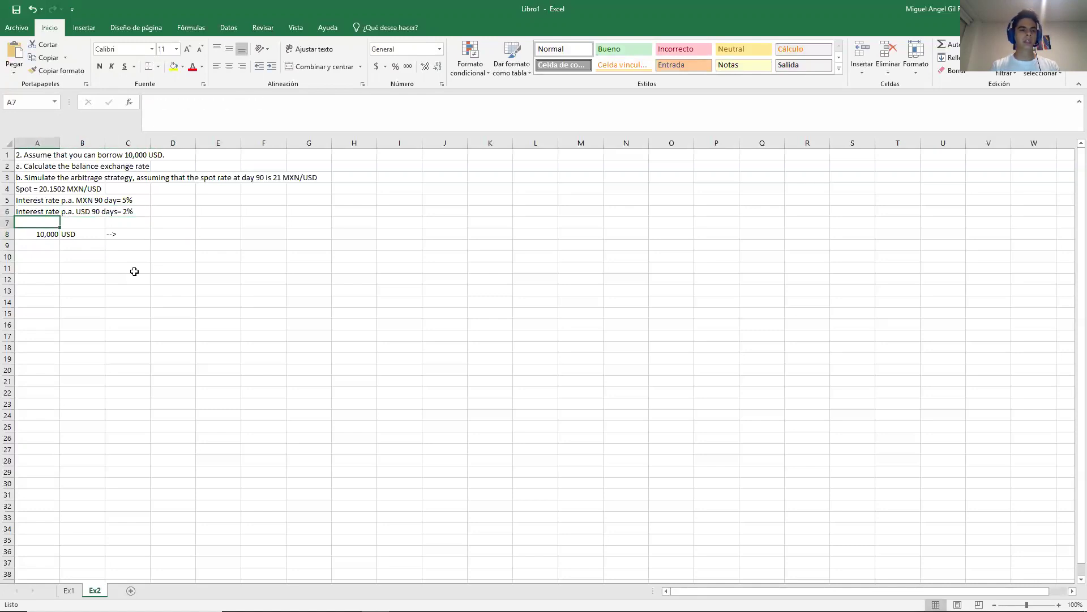
key(Up)
key(Down)
key(Up)
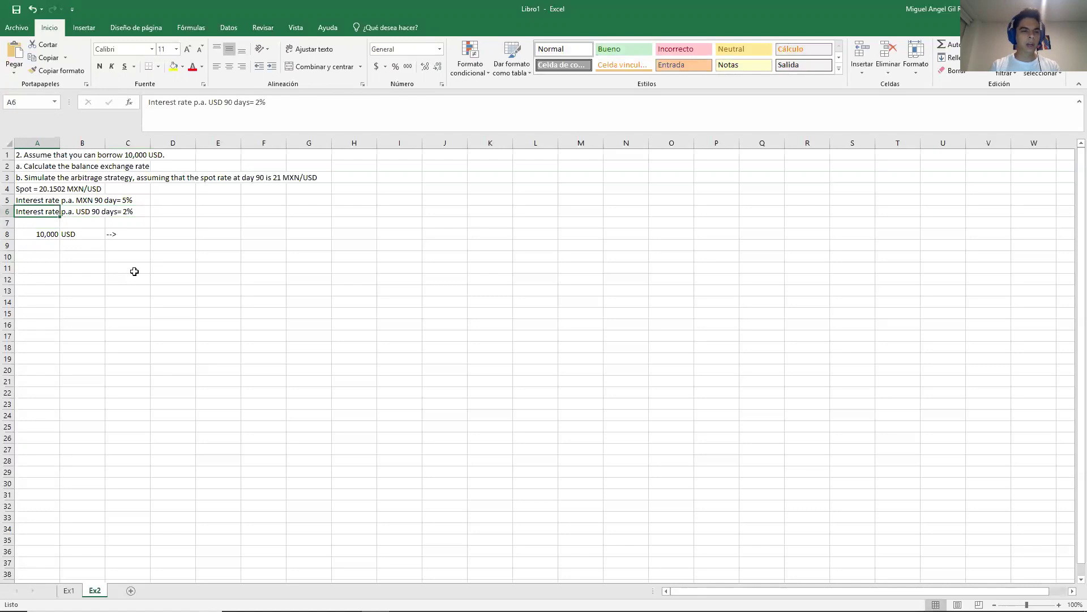
key(Right)
key(Right)
key(Right)
key(Down)
key(Down)
text(=(1+)
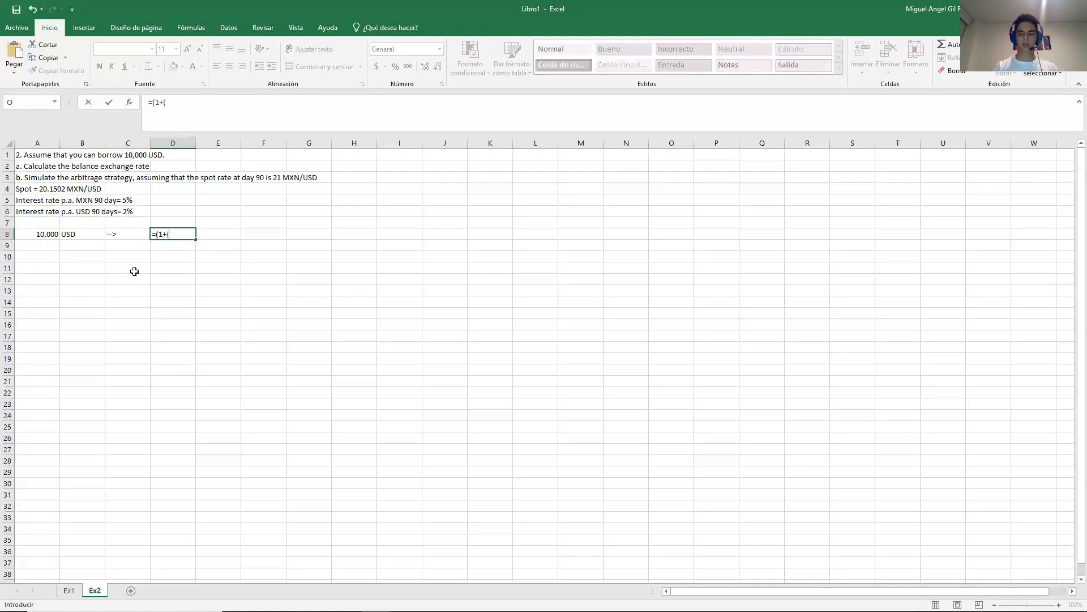
text((.02)
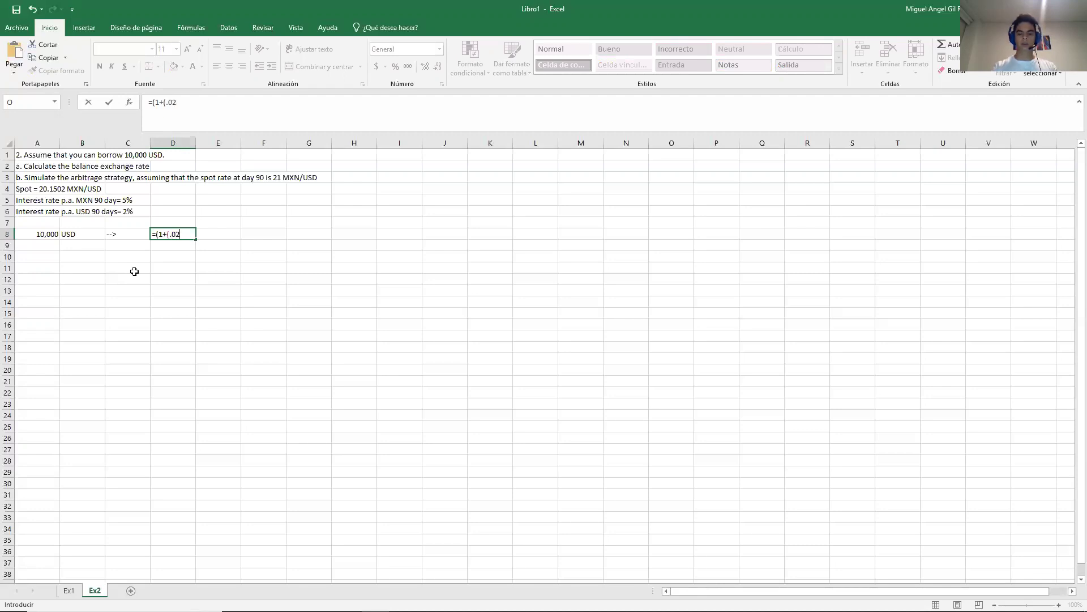
text(*90/360)
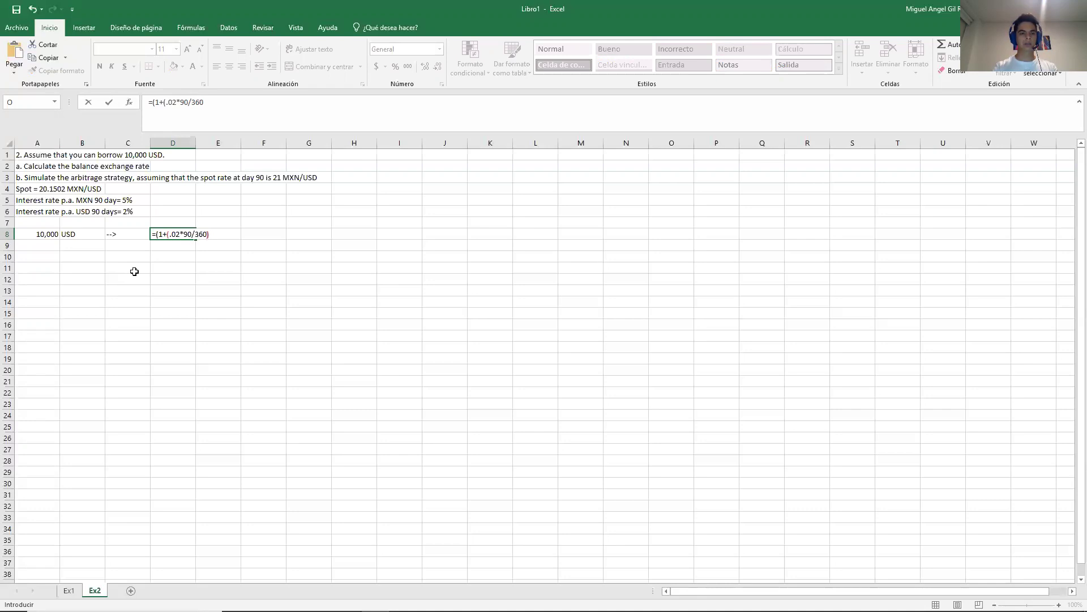
text())*)
key(Left)
key(Left)
key(Left)
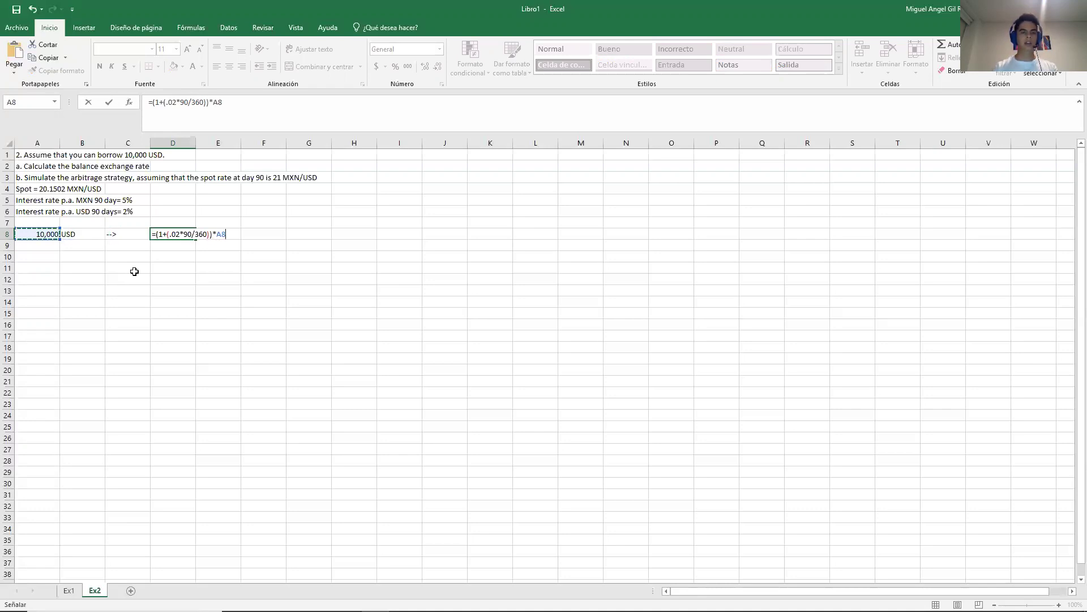
key(F2)
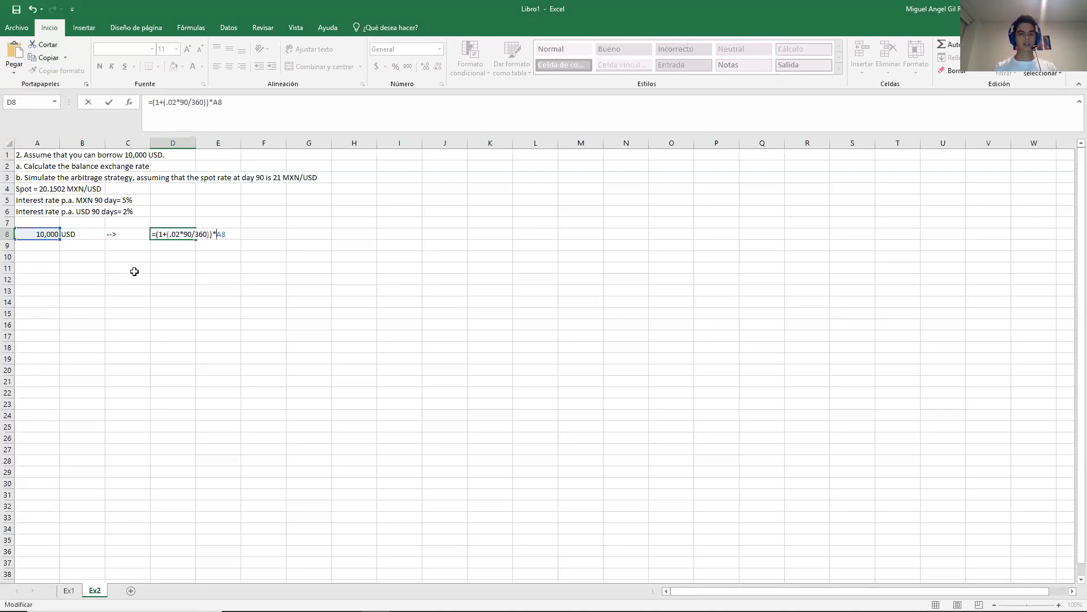
text(-)
key(Return)
Step: Show D8 as -10,050.00 in Accounting format and label E8 USD
key(Up)
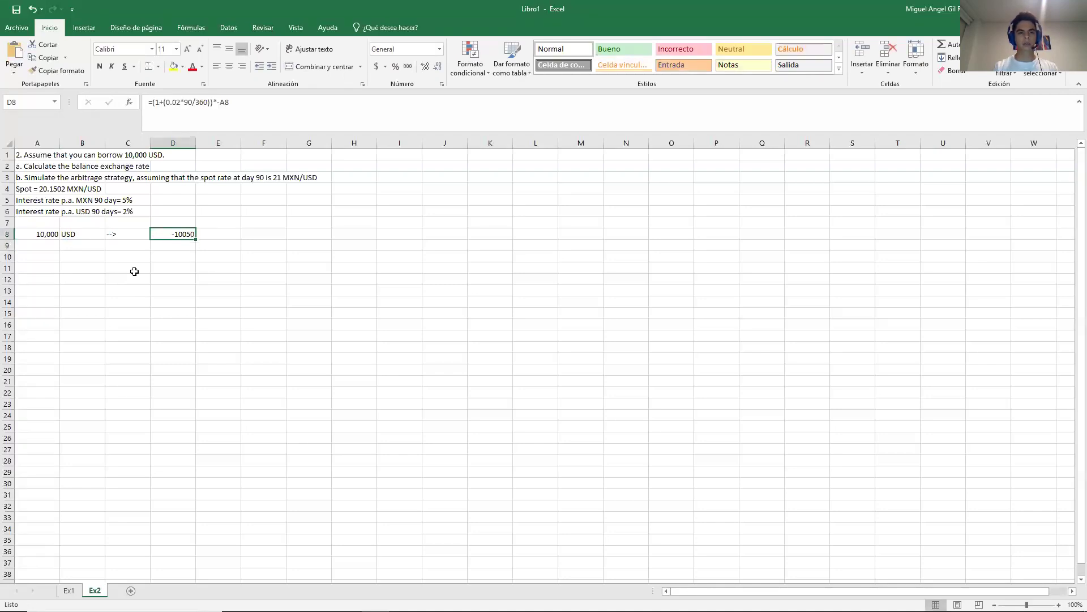
click(408, 66)
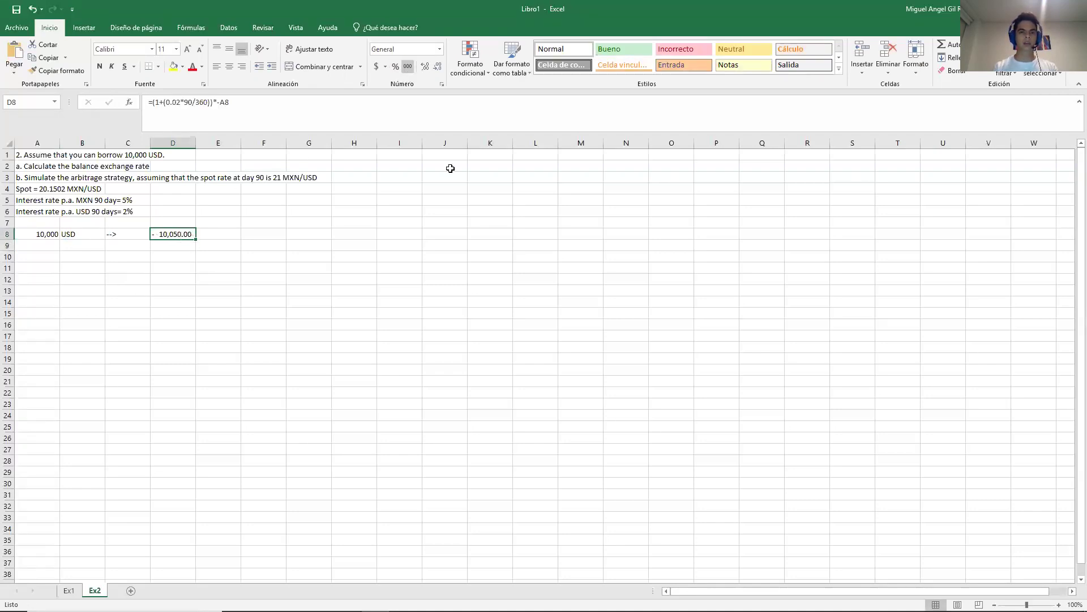
key(Down)
key(Left)
key(Left)
key(Left)
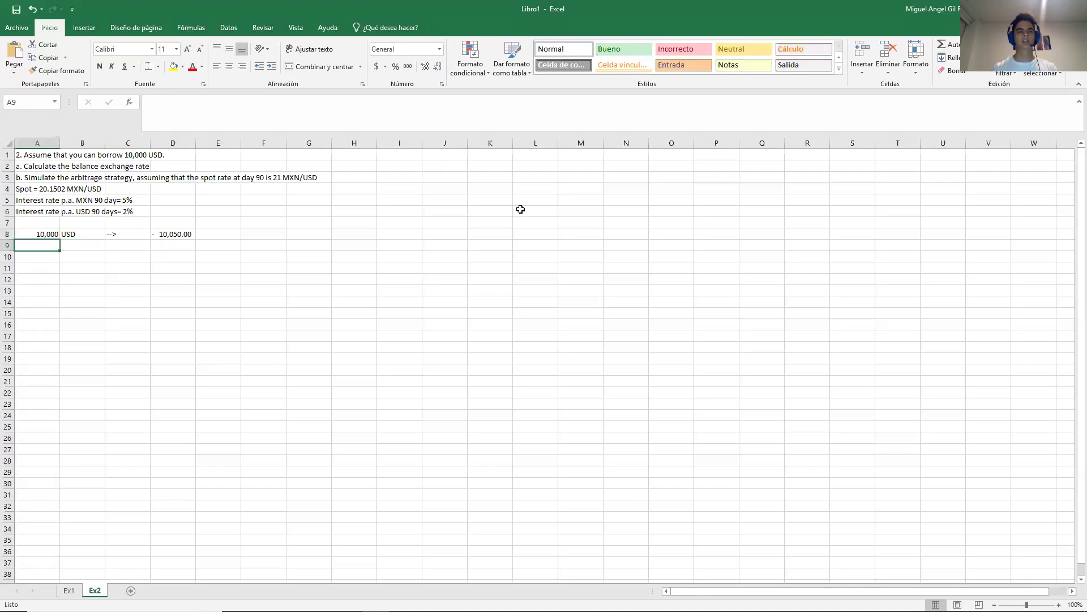
key(Right)
key(Right)
key(Right)
key(Right)
key(Up)
key(Up)
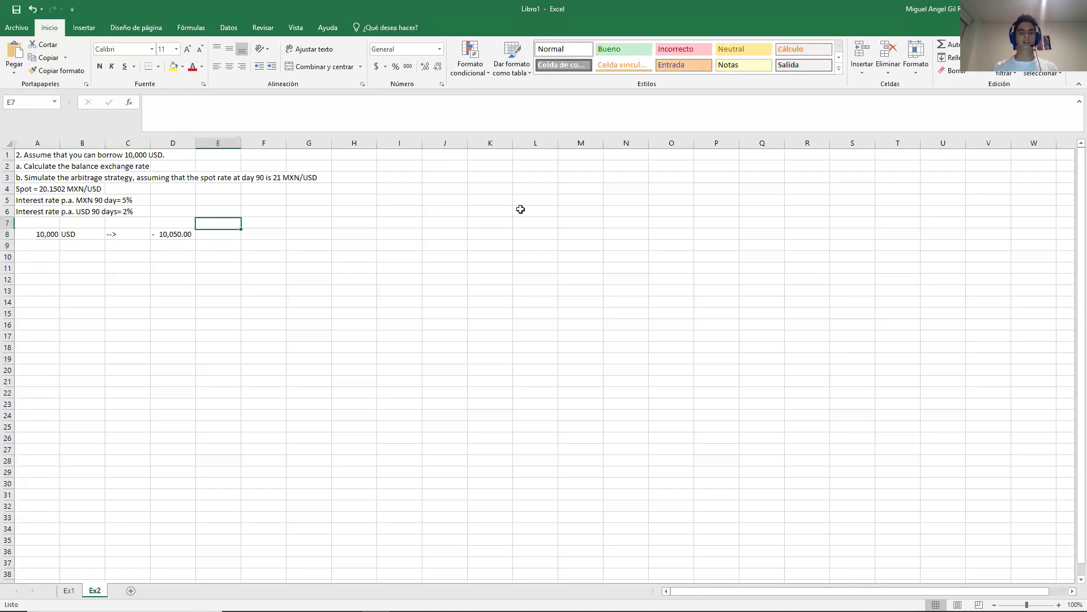
key(Down)
text(USD)
key(Return)
key(Up)
key(Left)
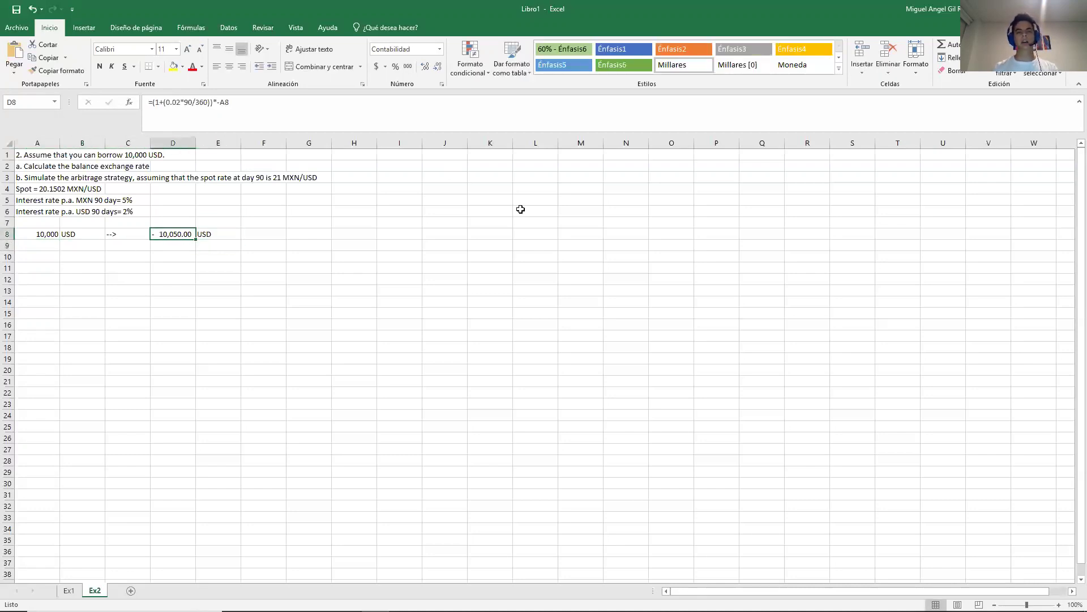
key(Left)
key(Right)
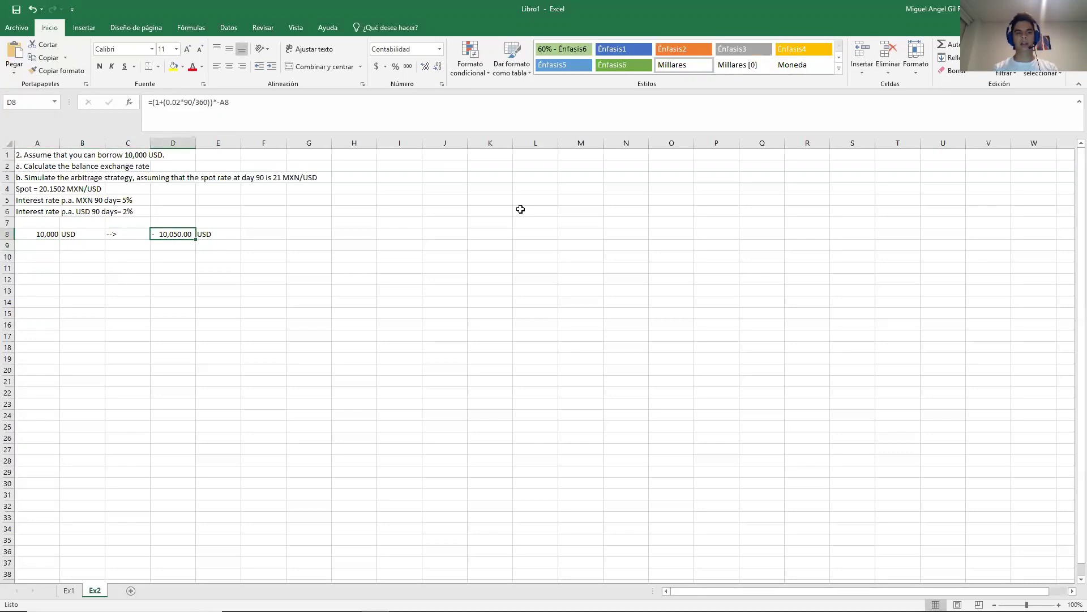
key(Left)
key(Left)
key(Left)
key(Down)
key(Down)
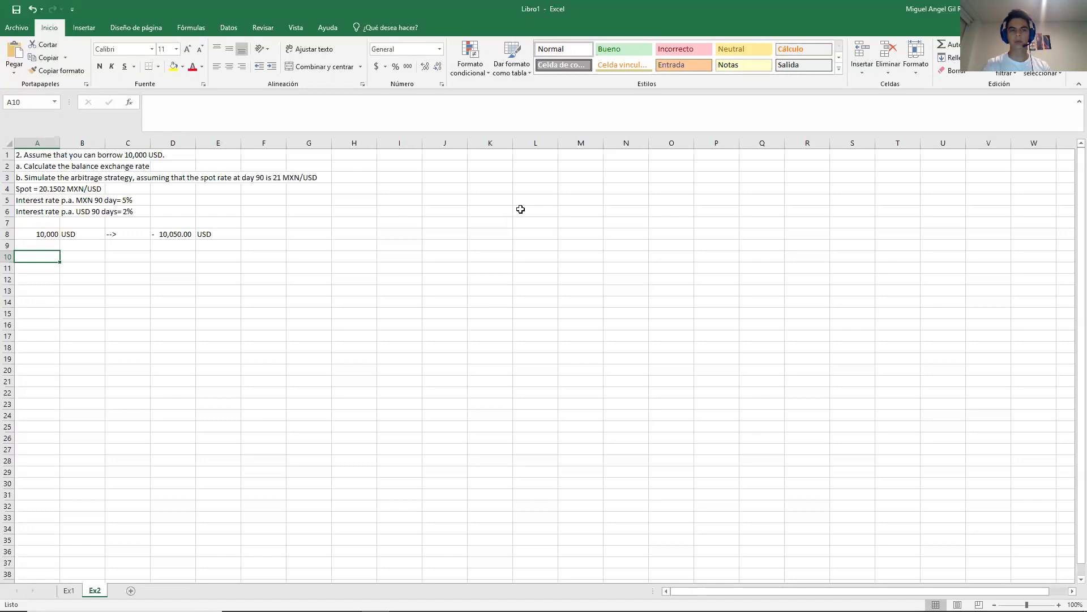
Step: Enter the 20.1502 spot rate in A10 with the MXN/USD unit beside it
text(20)
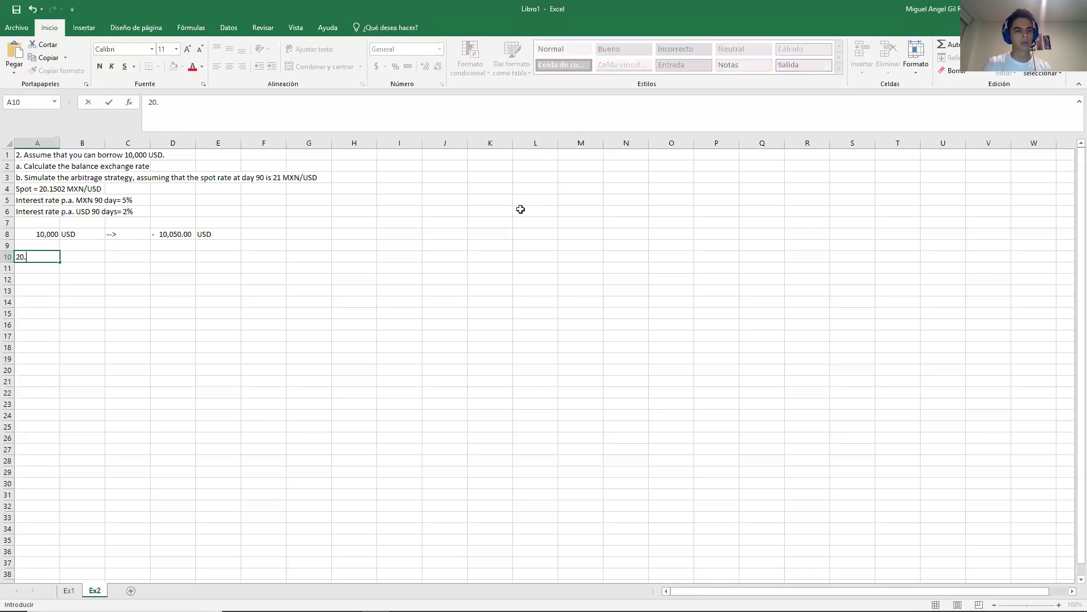
text(.1502)
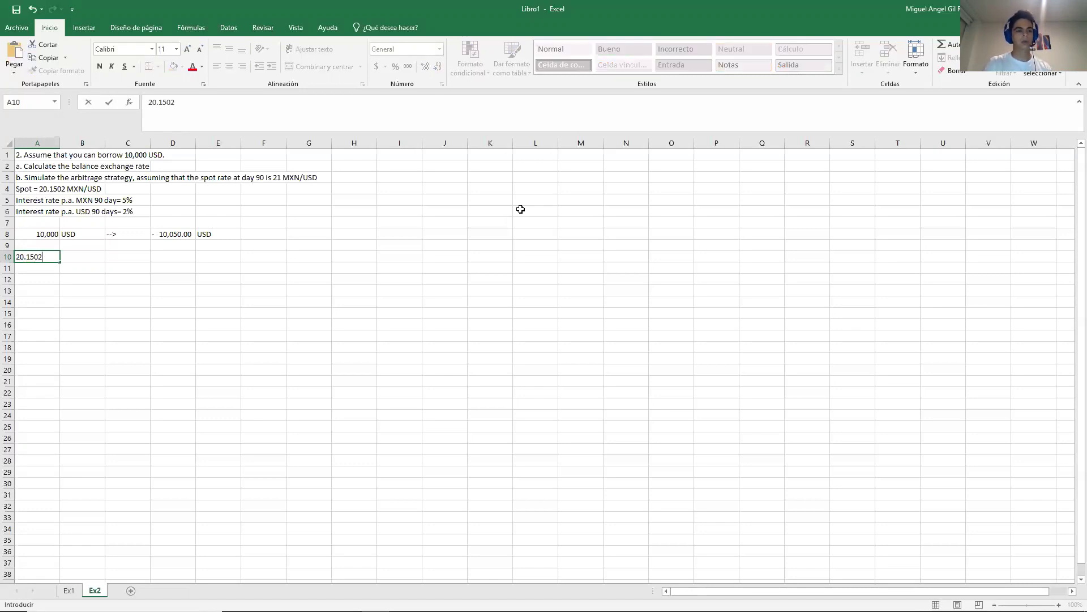
key(Tab)
text(MXN/)
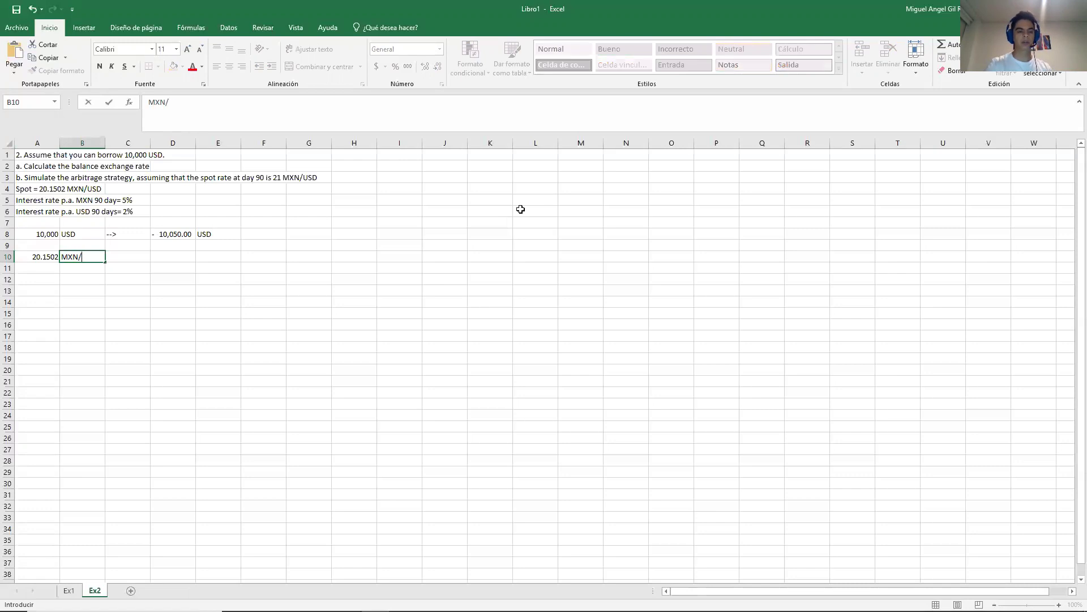
text(USD)
key(Down)
key(Left)
key(Down)
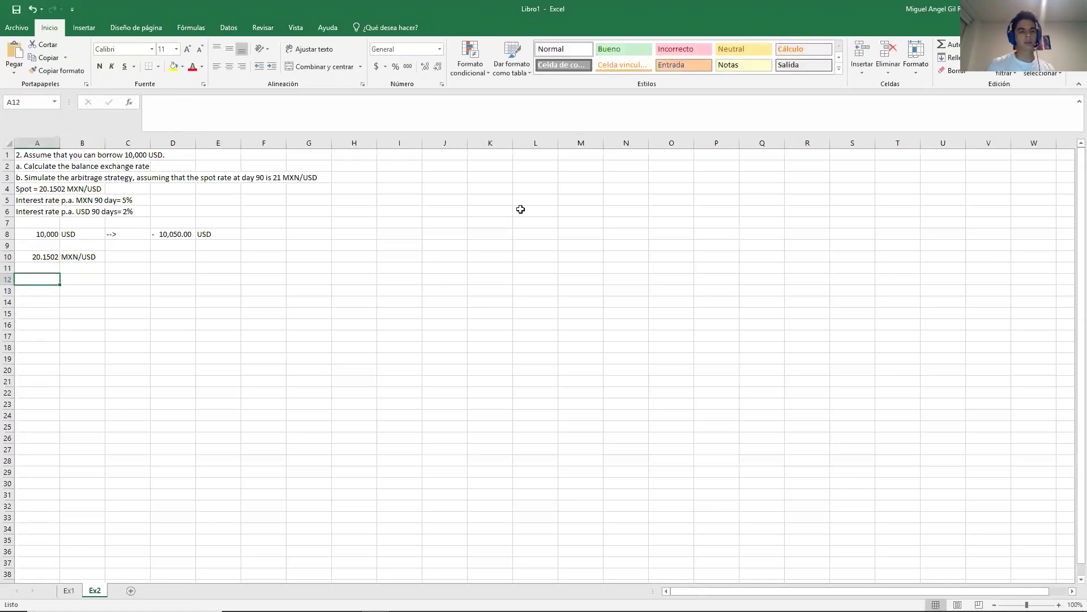
Step: Change the B8 label from USD to USD/1
key(Up)
key(Up)
key(Up)
key(Up)
key(Right)
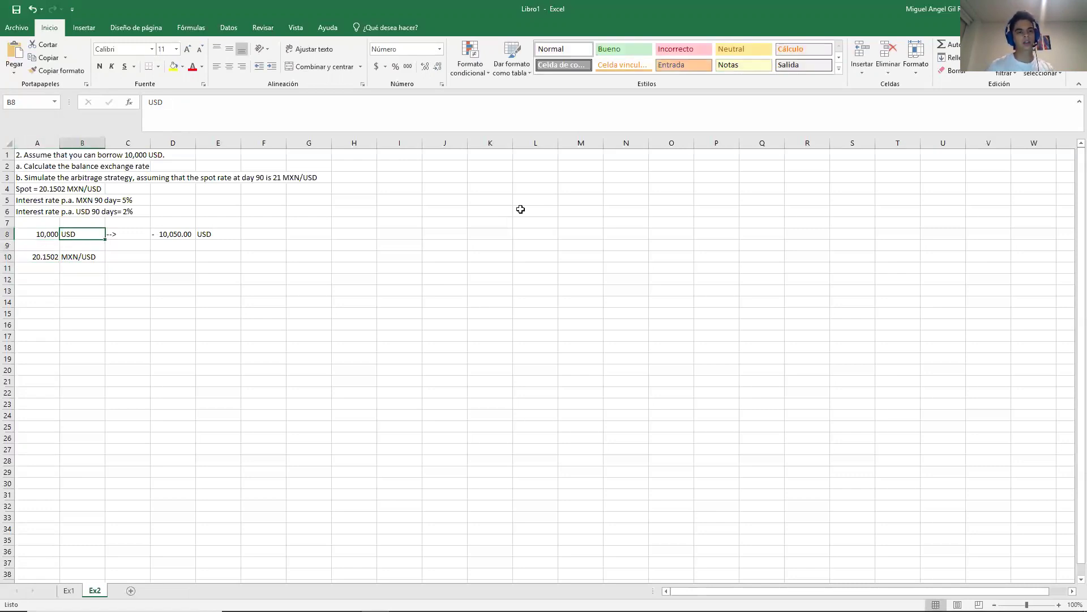
key(F2)
text(/1)
key(Return)
key(Down)
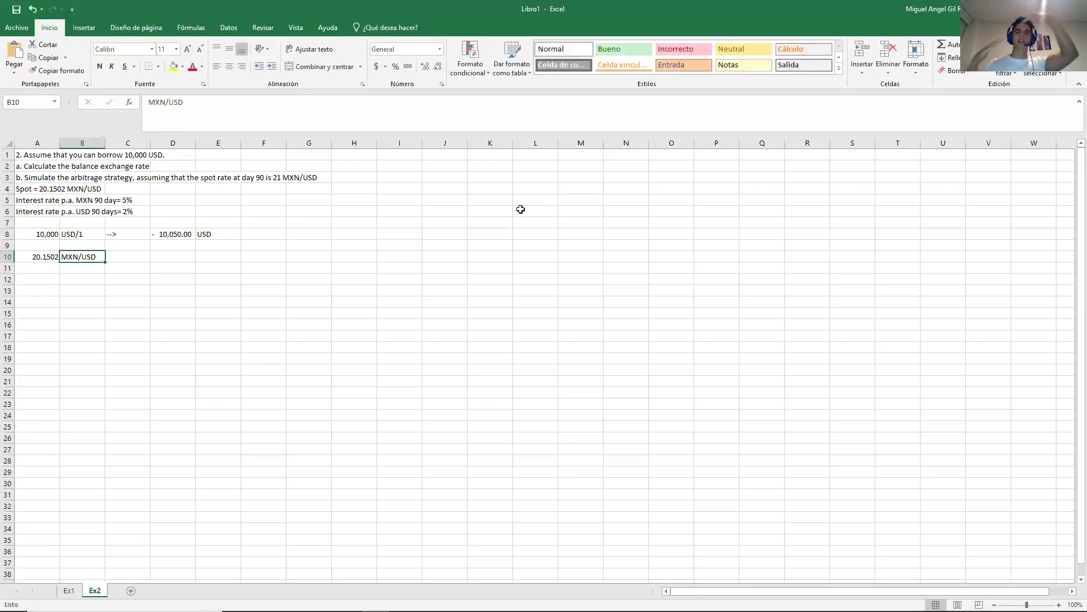
Step: Compute =A8*A10 in A12 and give it Comma Style (201,502.00)
key(Down)
key(Left)
key(Down)
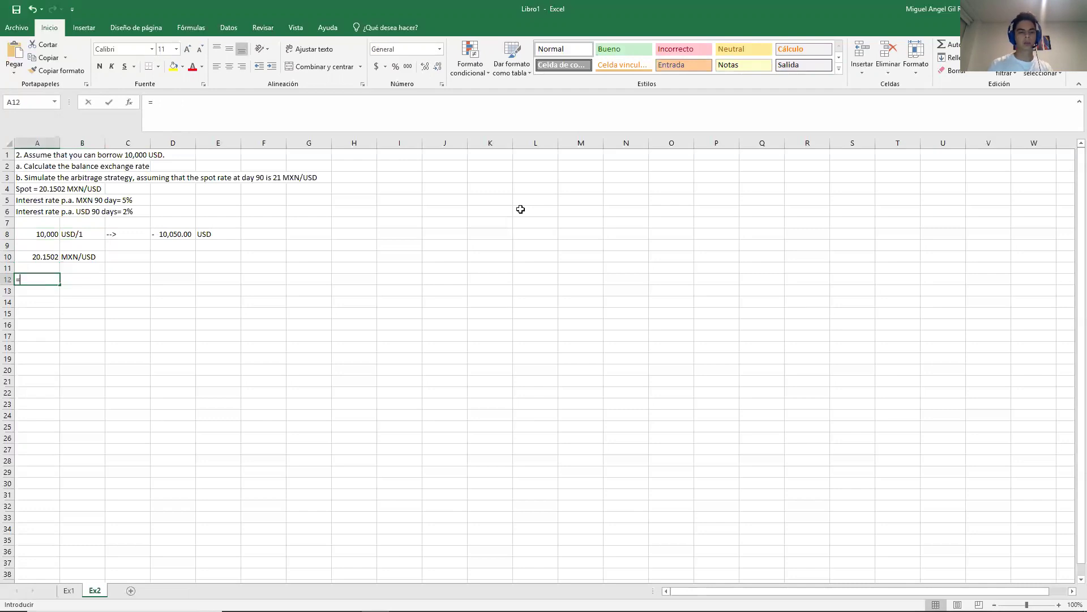
text(=)
key(Up)
key(Up)
key(Up)
key(Up)
text(*)
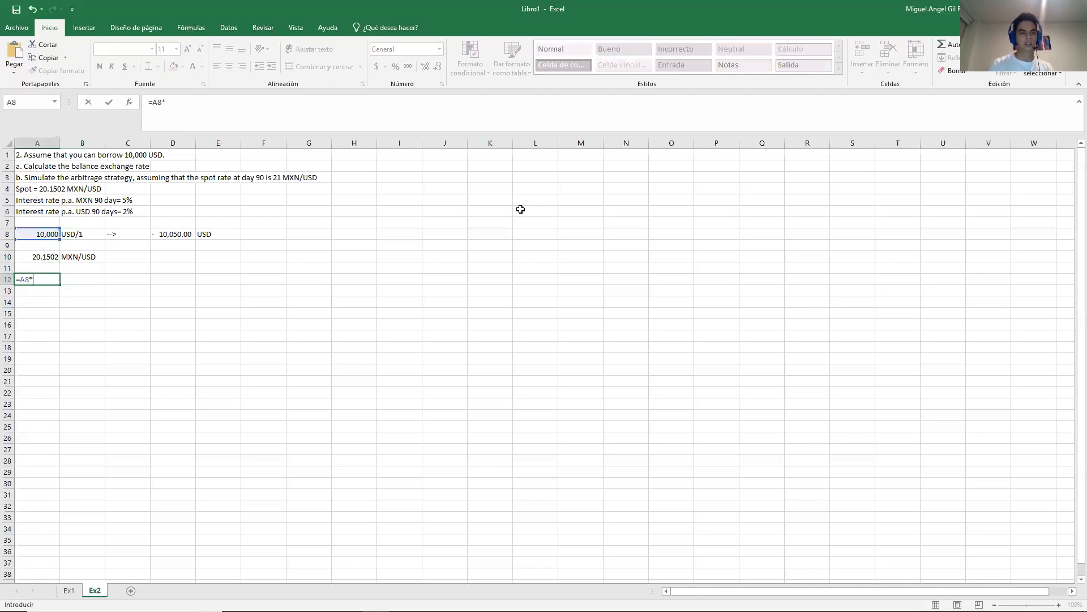
key(Up)
key(Up)
key(Return)
key(Up)
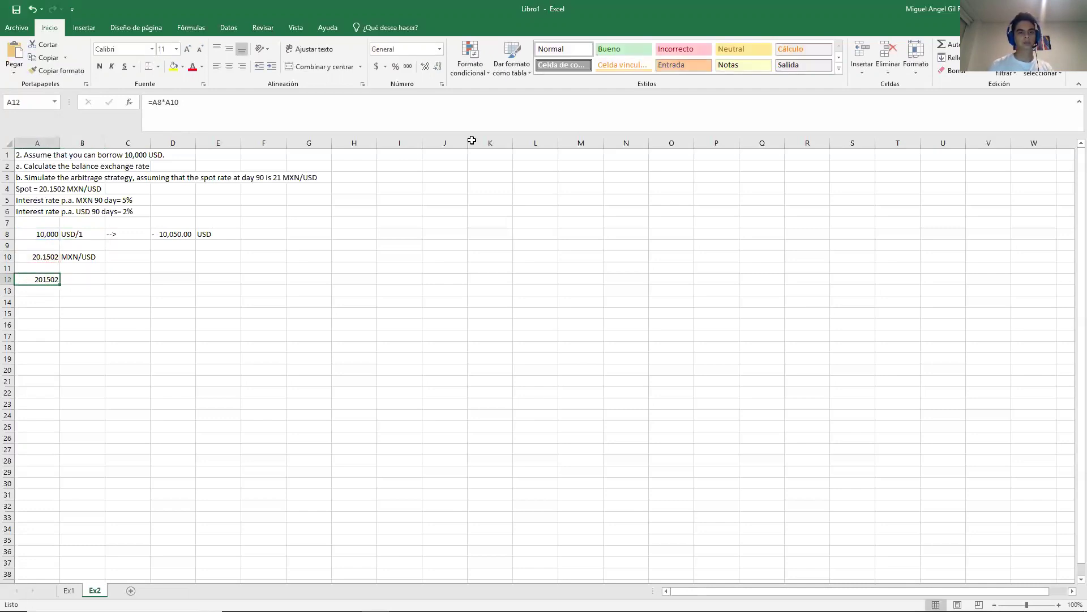
click(408, 66)
Step: Label B12 MXN and put a '--> arrow marker in C12
key(Right)
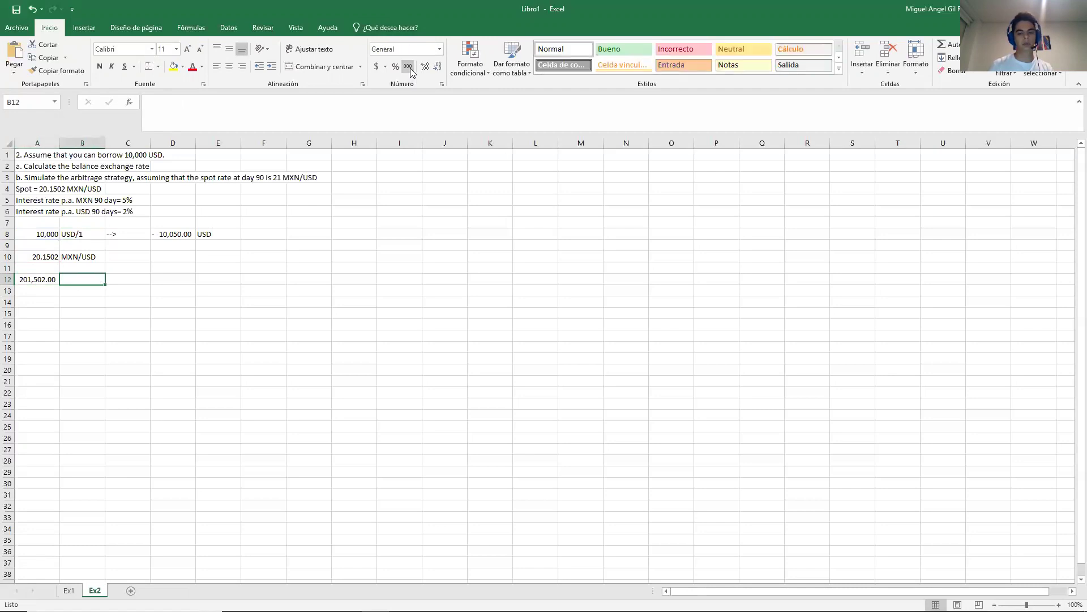
text(MXN)
key(Return)
key(Right)
key(Up)
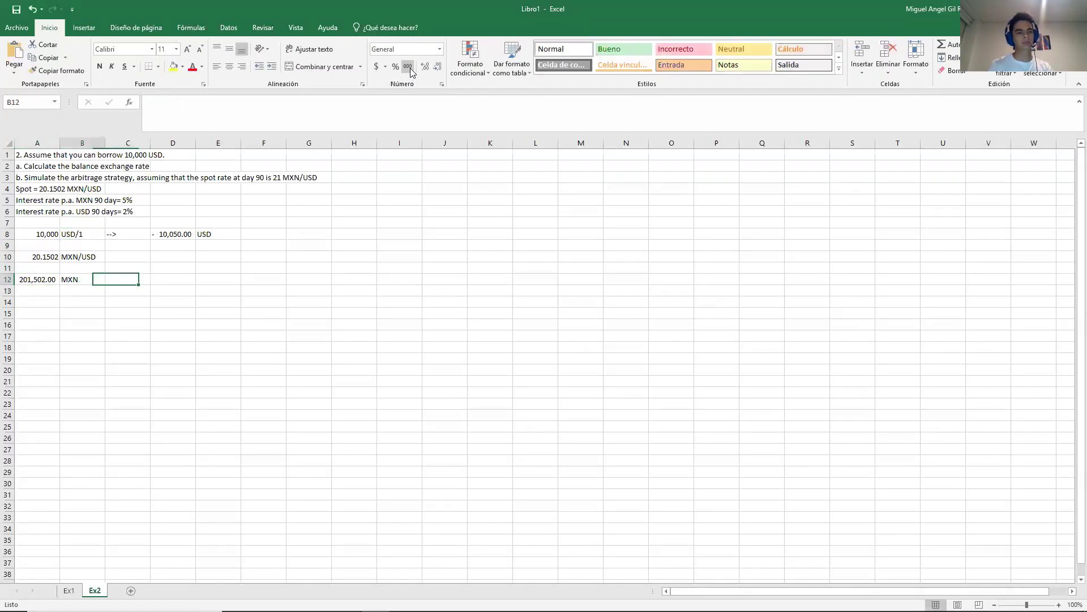
key(Left)
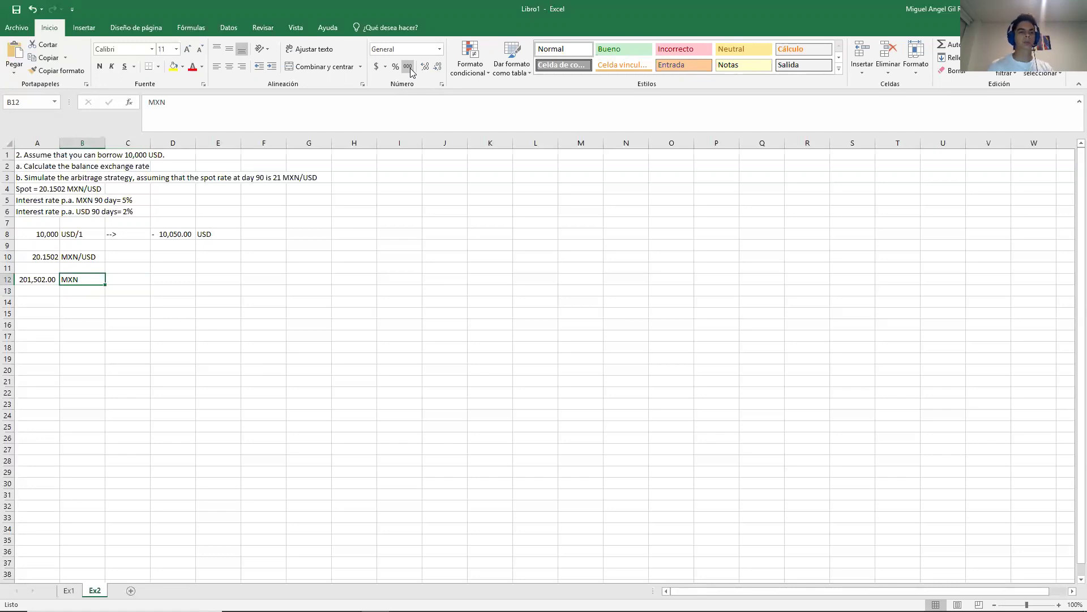
key(Right)
text('--)
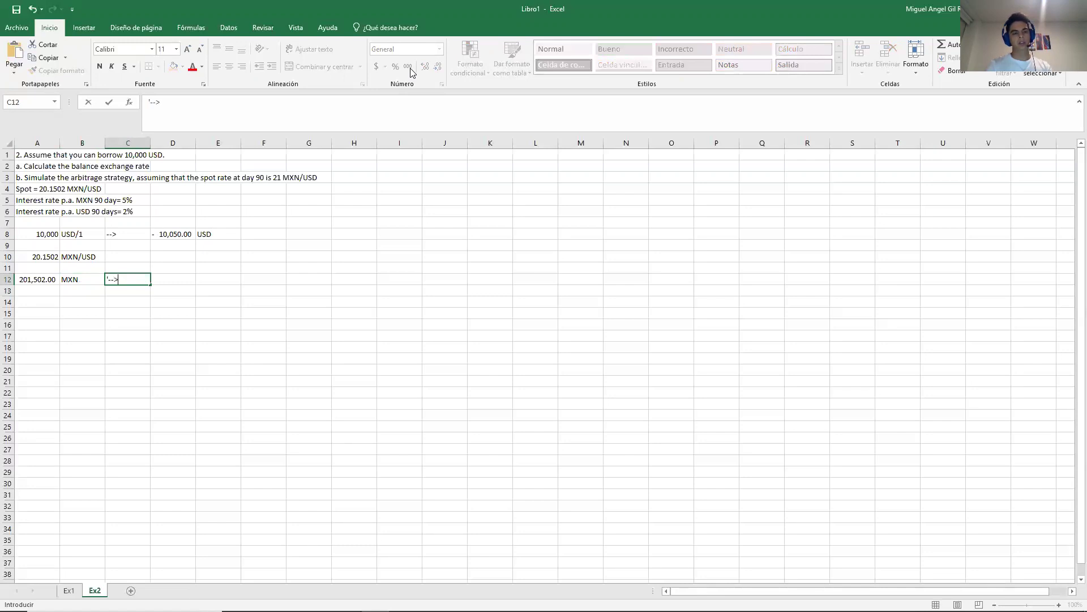
key(ctrl+Return)
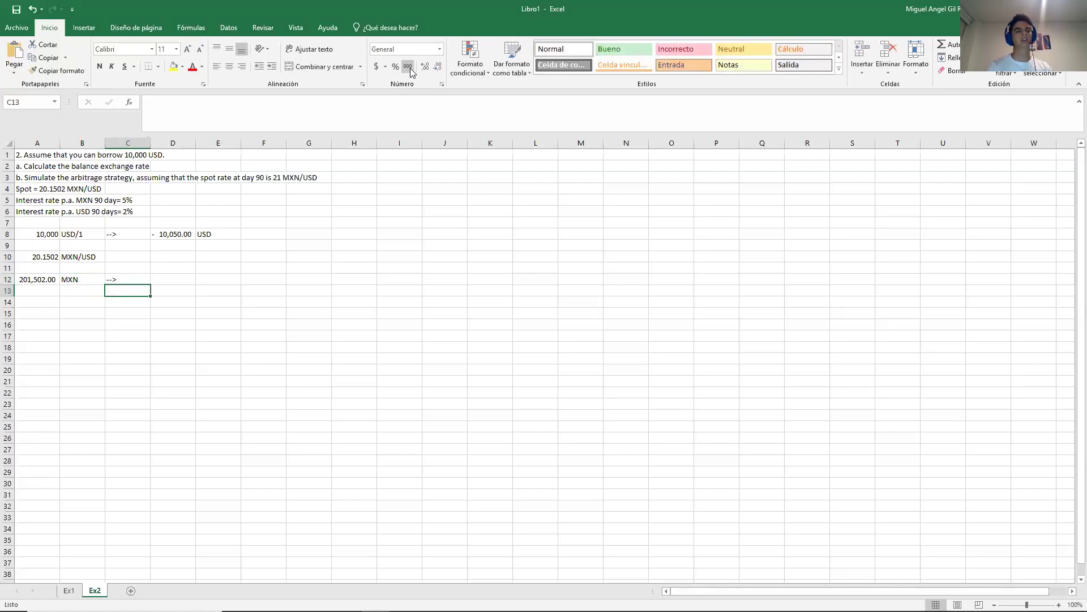
key(Right)
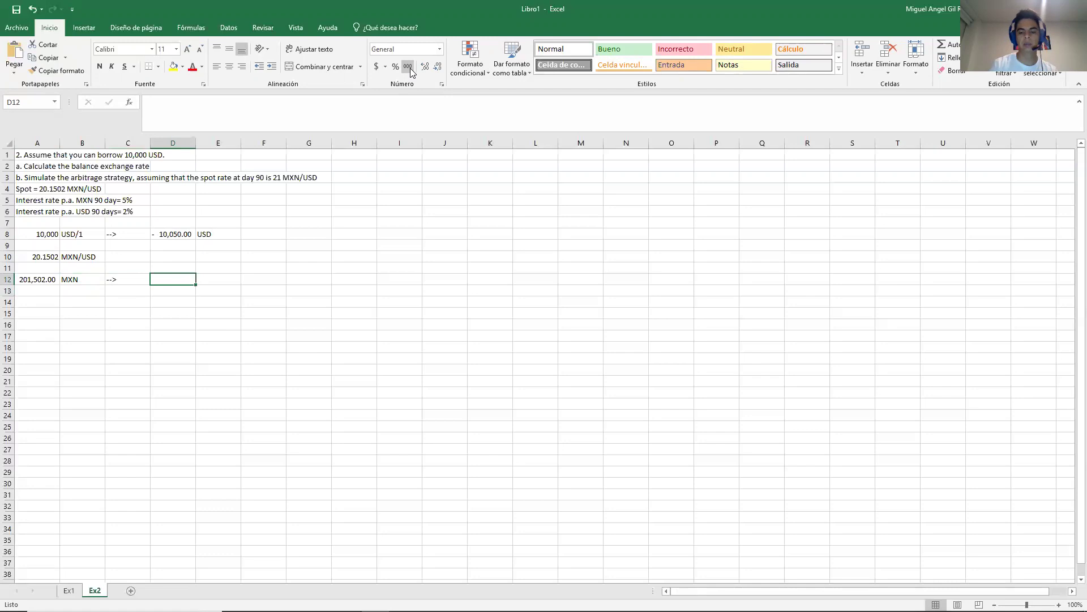
Step: Enter =(1+(.05*90/360))*A12 in D12 for 204,020.78 and label E12 MXN
text(=(1)
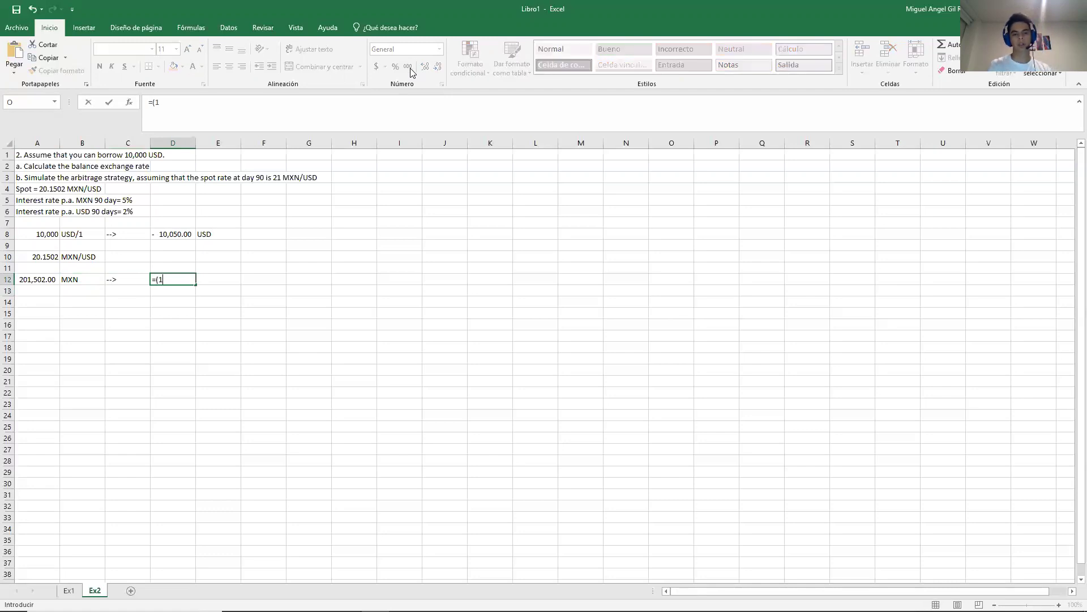
text(+()
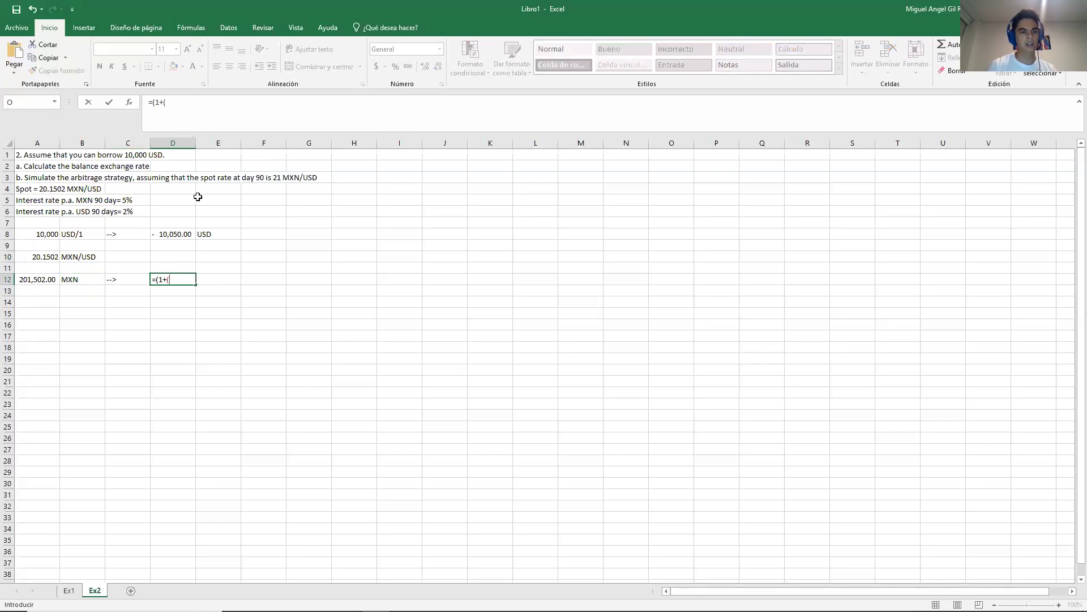
text(.05)
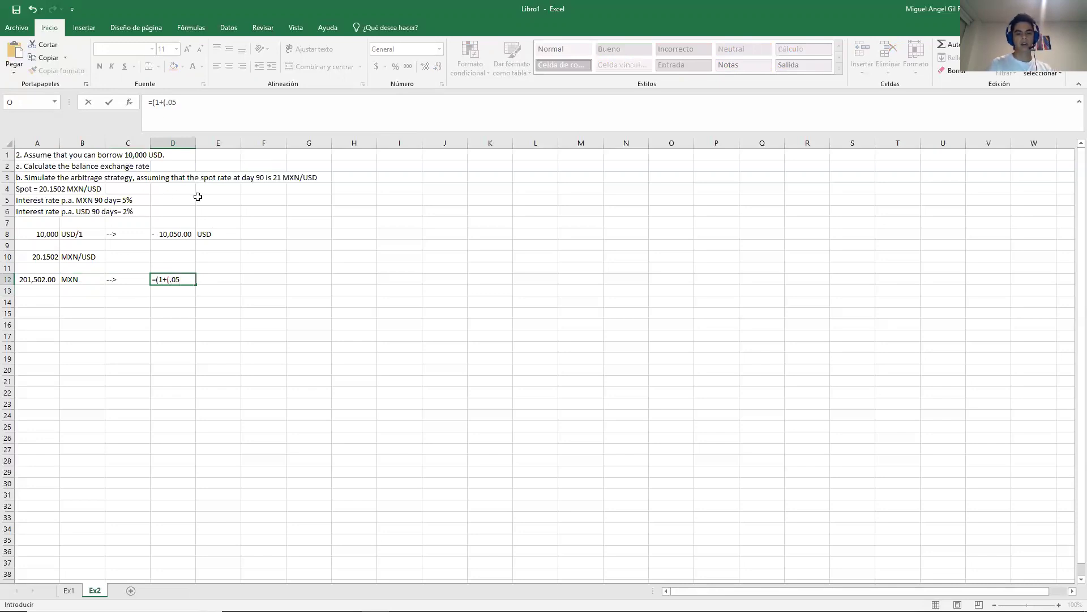
text(/)
key(BackSpace)
text(*90/360))*)
key(Left)
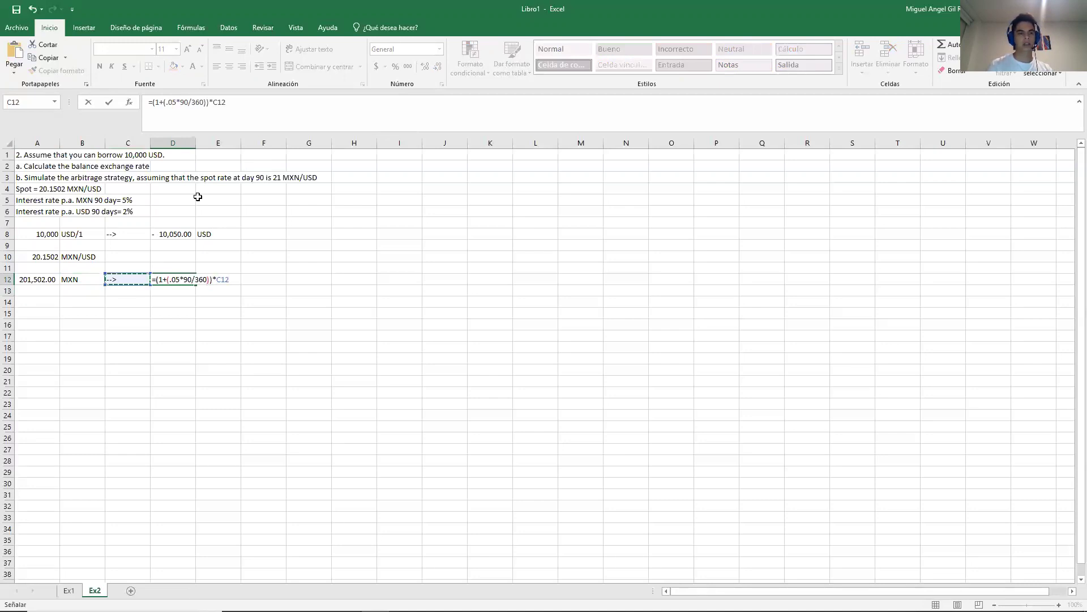
key(Left)
key(Left)
key(ctrl+Return)
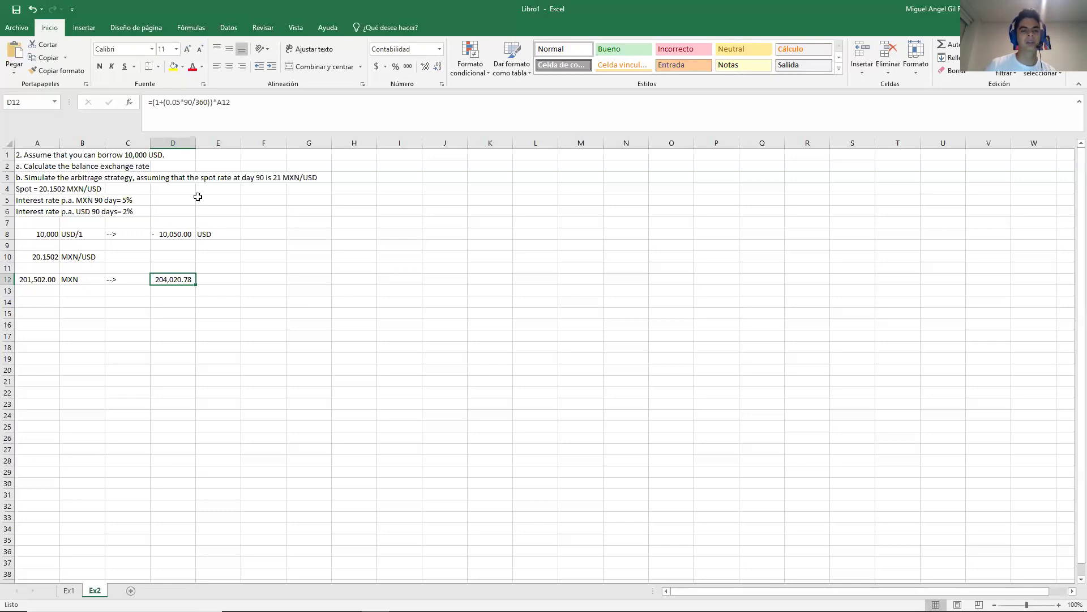
key(Right)
text(MXN)
key(Return)
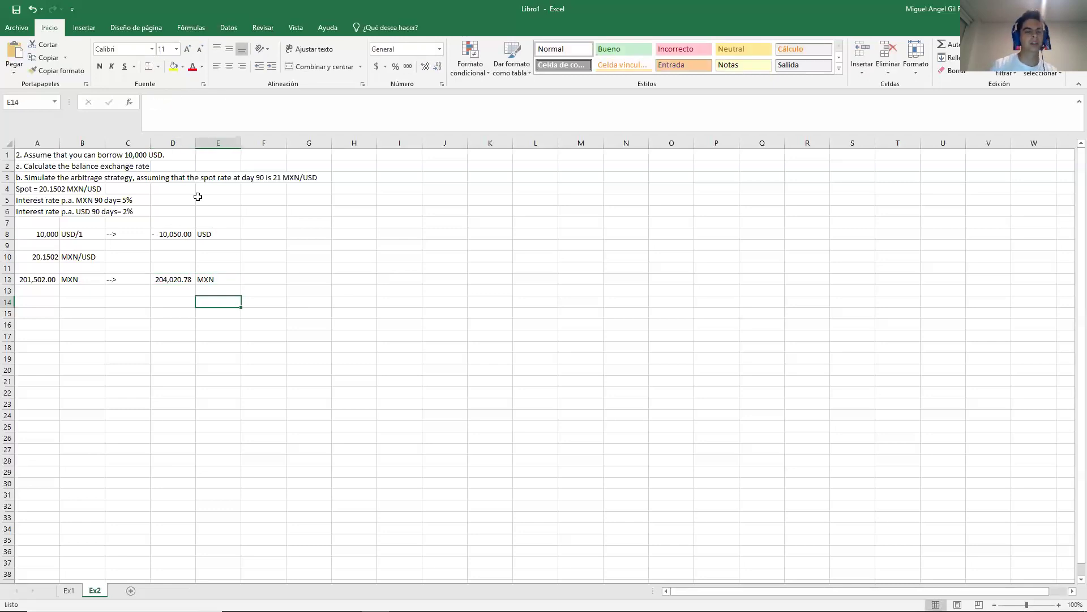
key(Up)
key(Up)
key(Up)
key(Left)
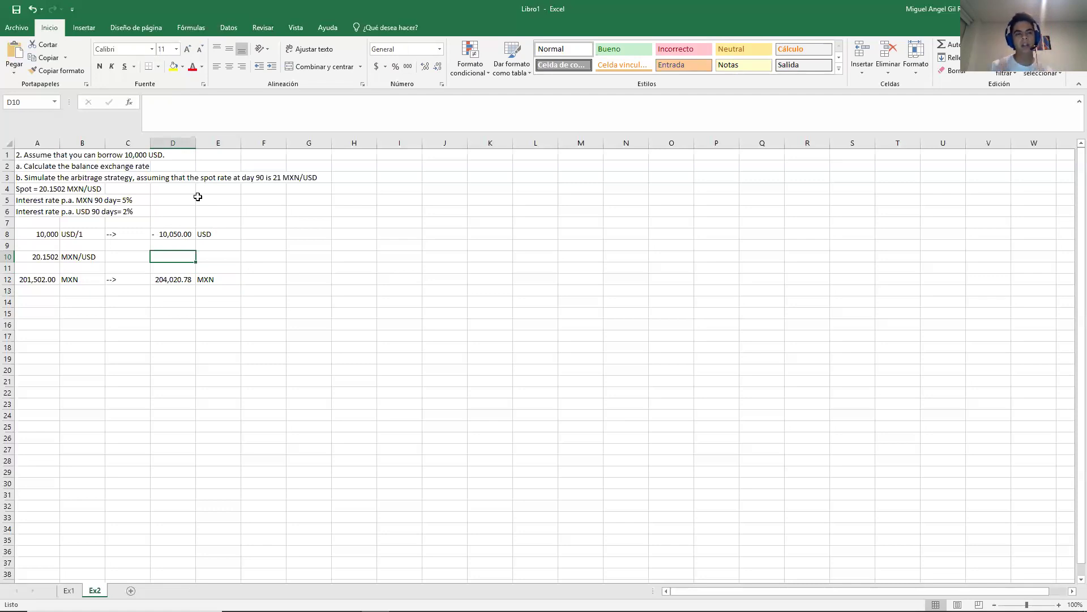
drag(28, 166, 247, 178)
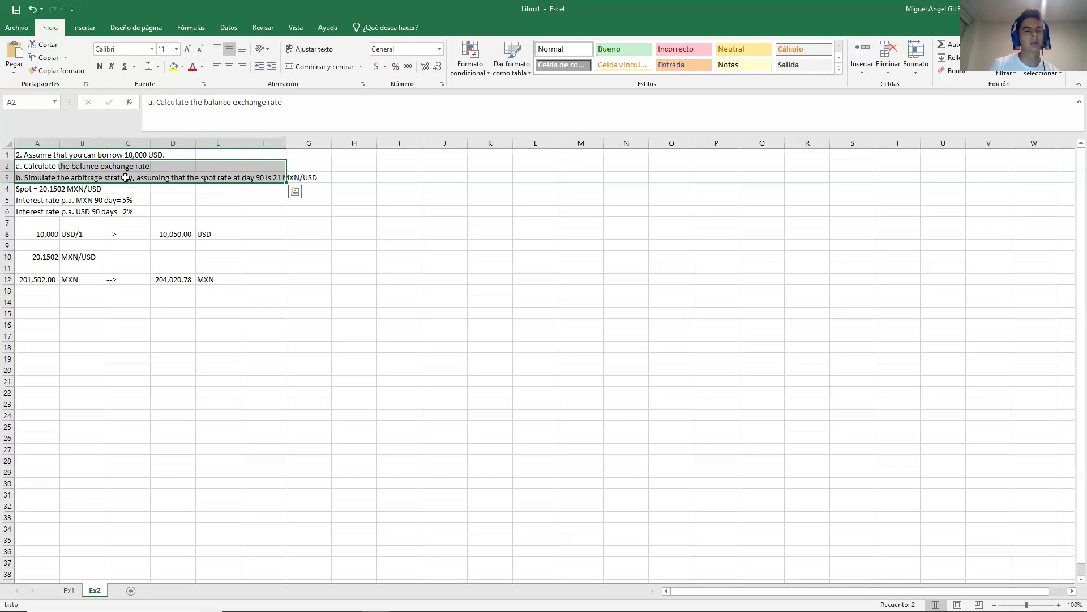
click(182, 278)
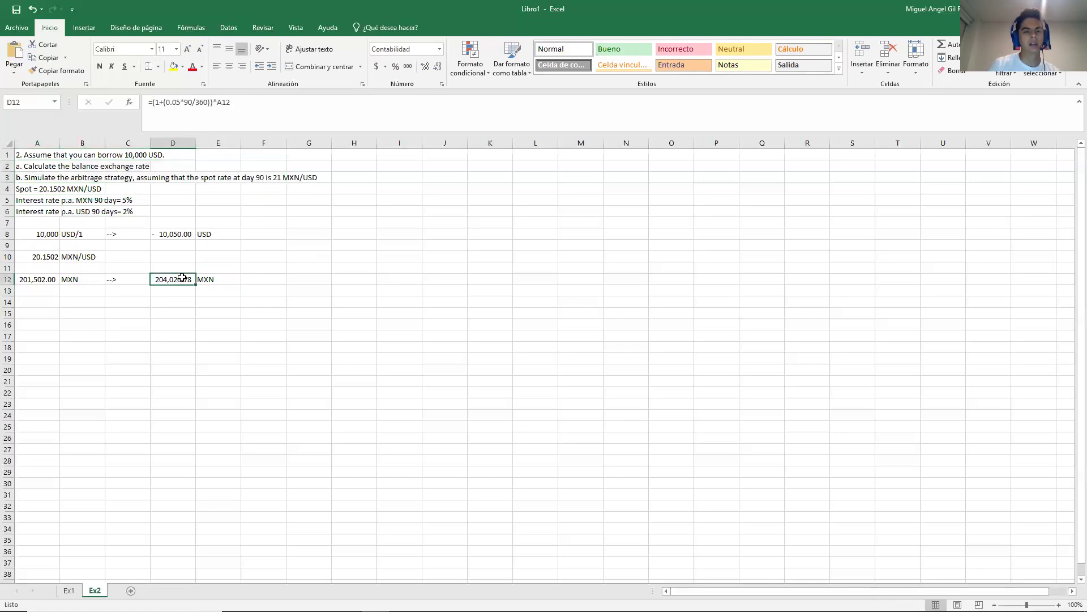
click(181, 258)
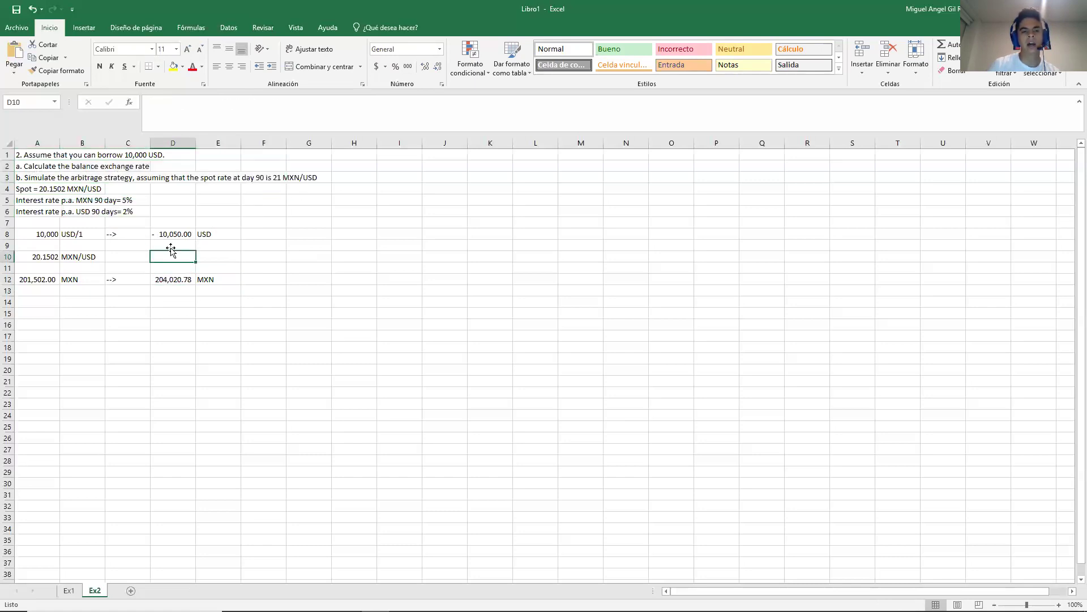
click(166, 278)
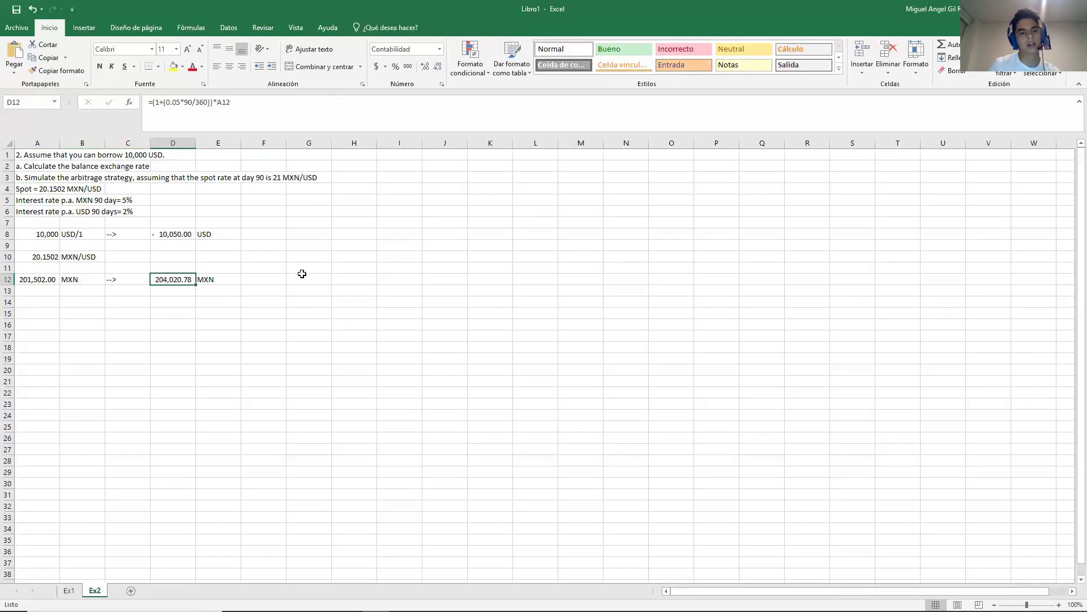
click(259, 258)
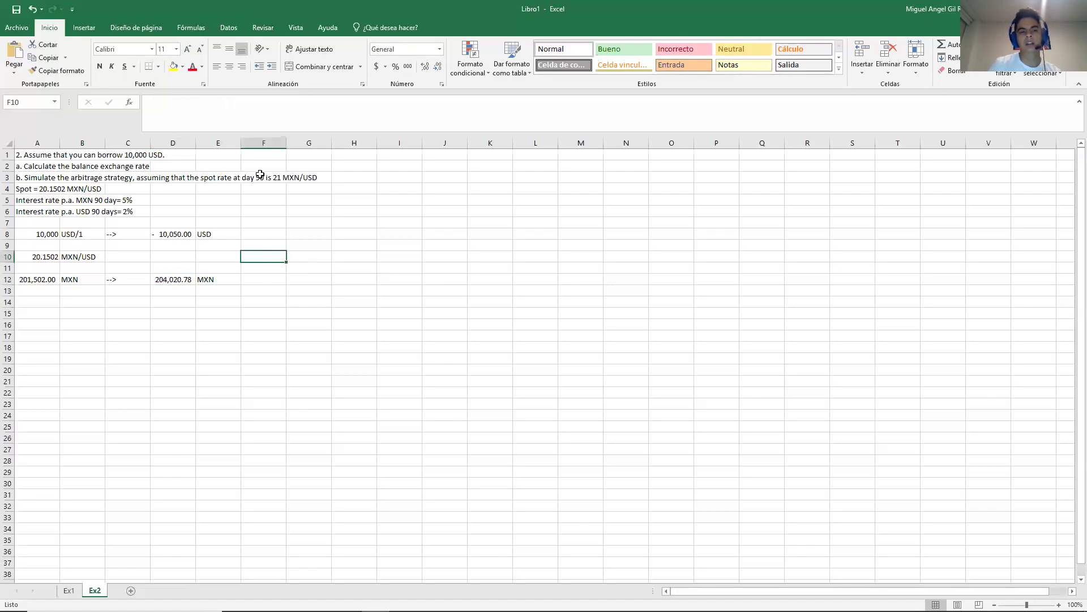
key(Right)
key(Right)
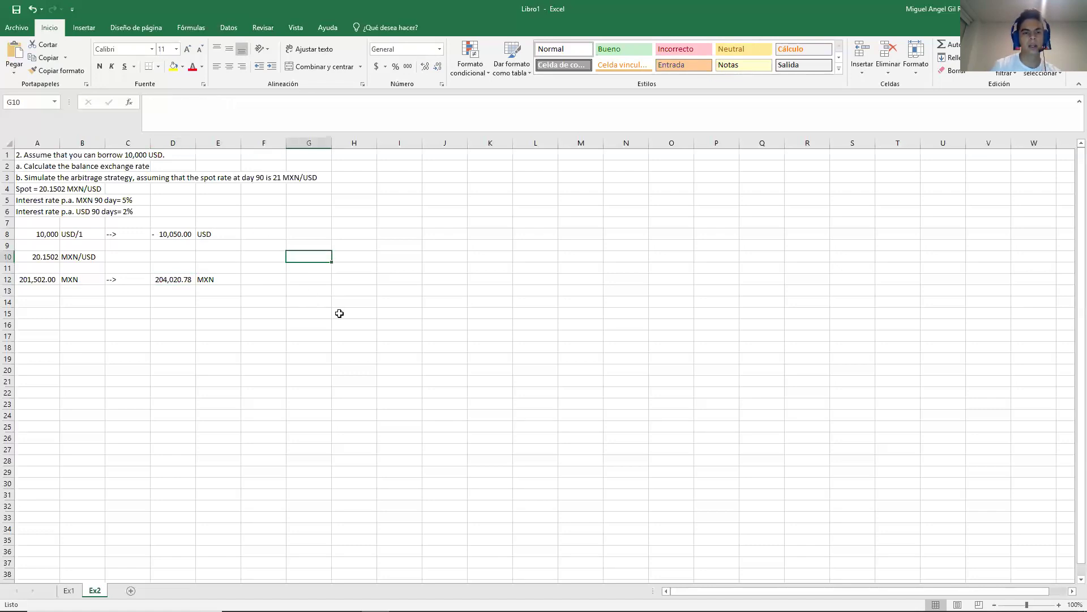
Step: Compute the balance rate =D12/-D8 in H10, shown to four decimals as 20.3006
text(=)
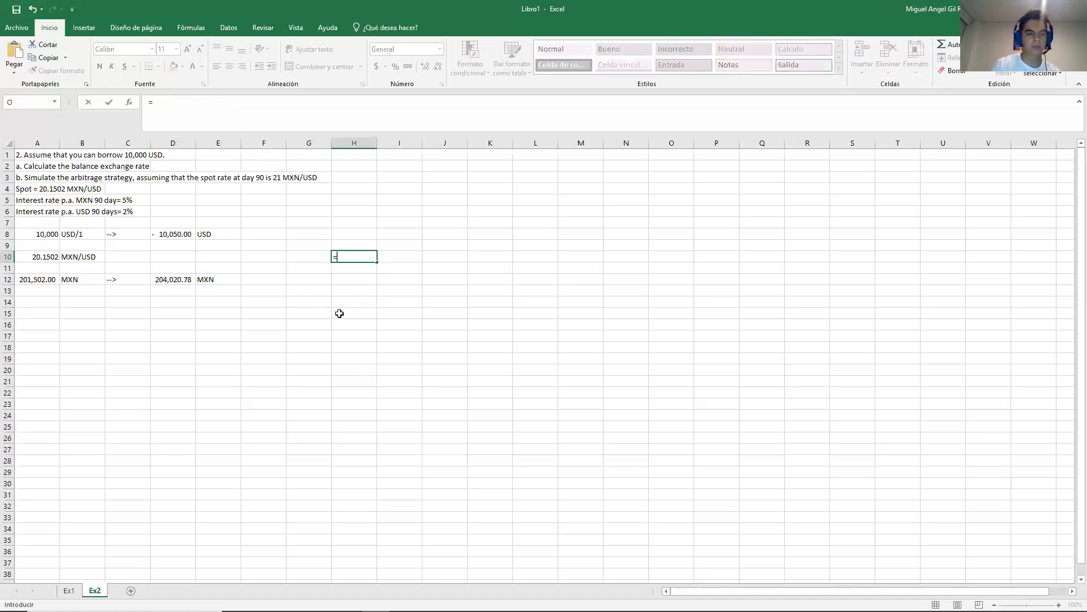
click(176, 279)
text(/)
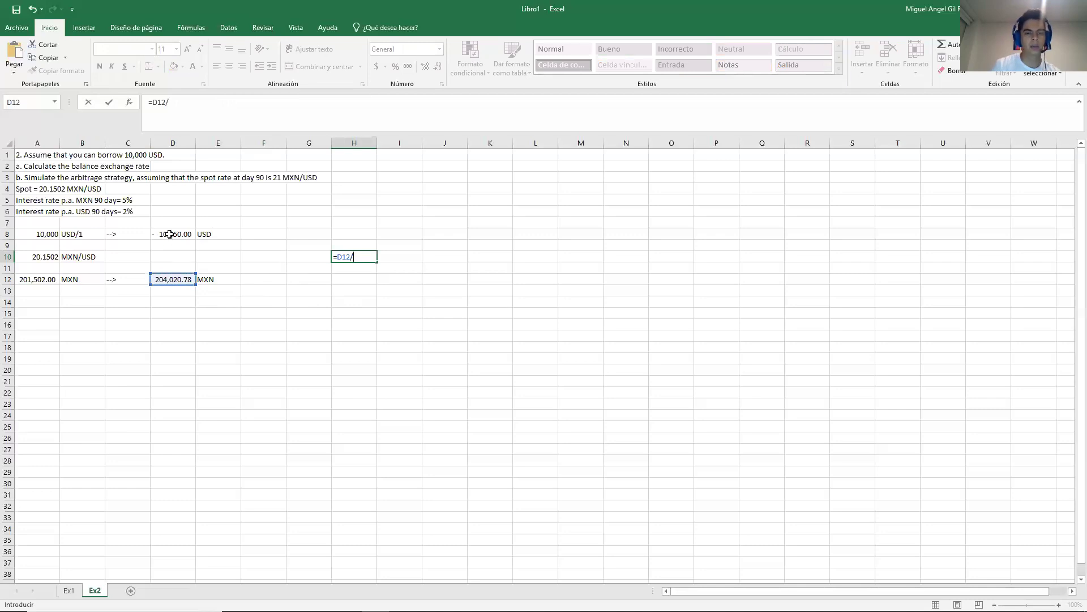
text(-)
click(170, 234)
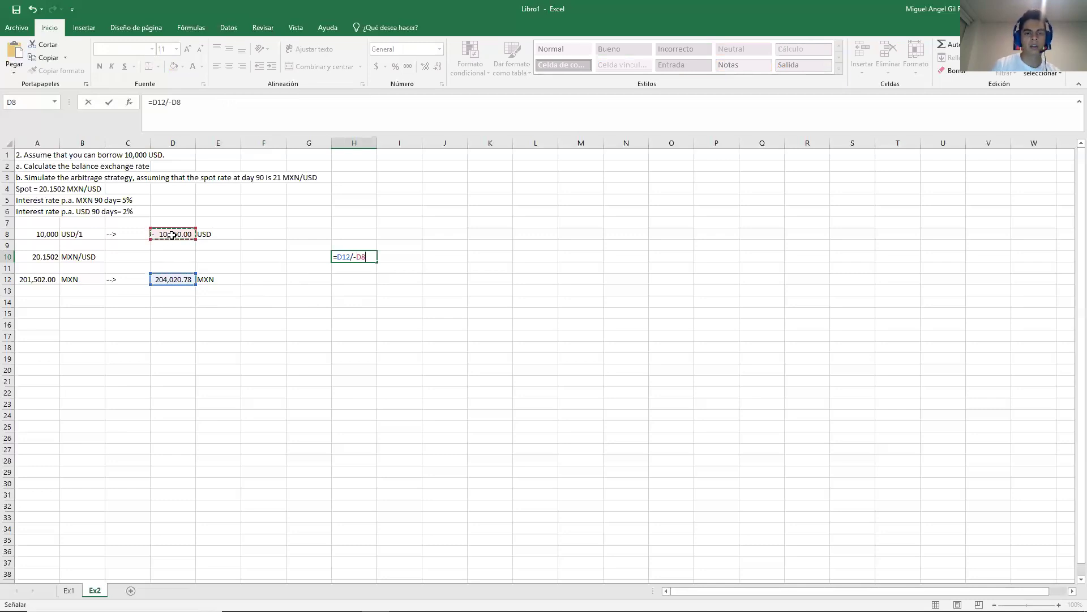
key(Tab)
key(Left)
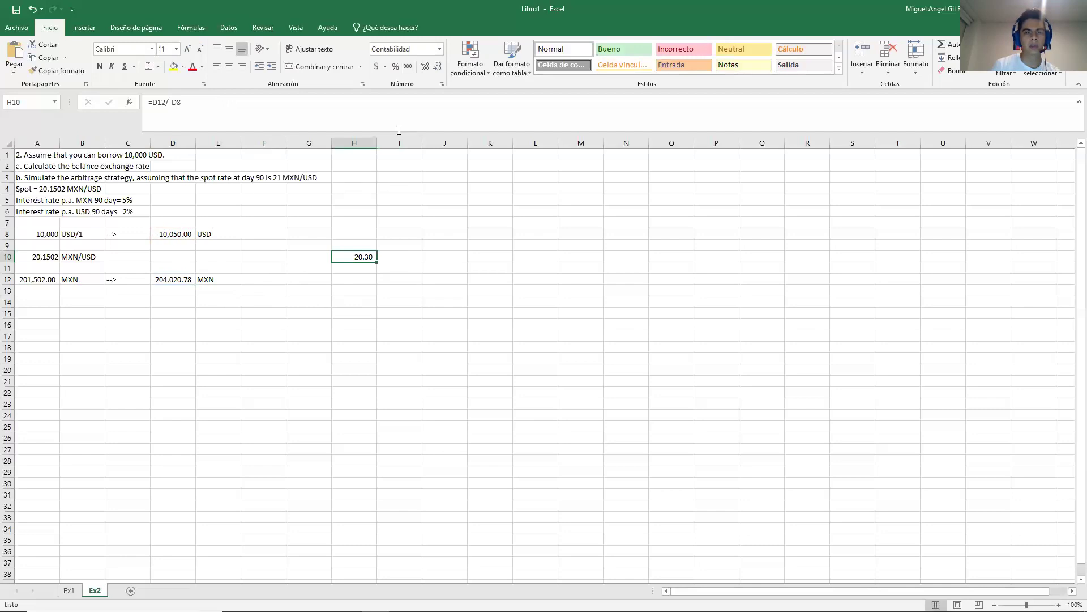
click(424, 67)
click(425, 67)
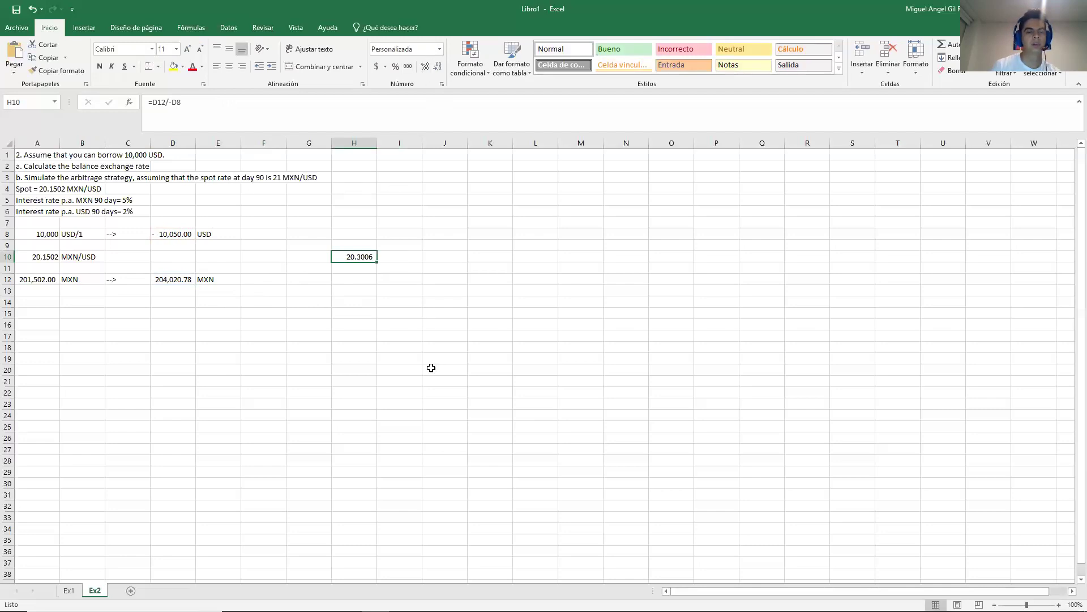
Step: Add the MXN/USD unit label in I10 beside the balance rate
key(Right)
key(Right)
key(Left)
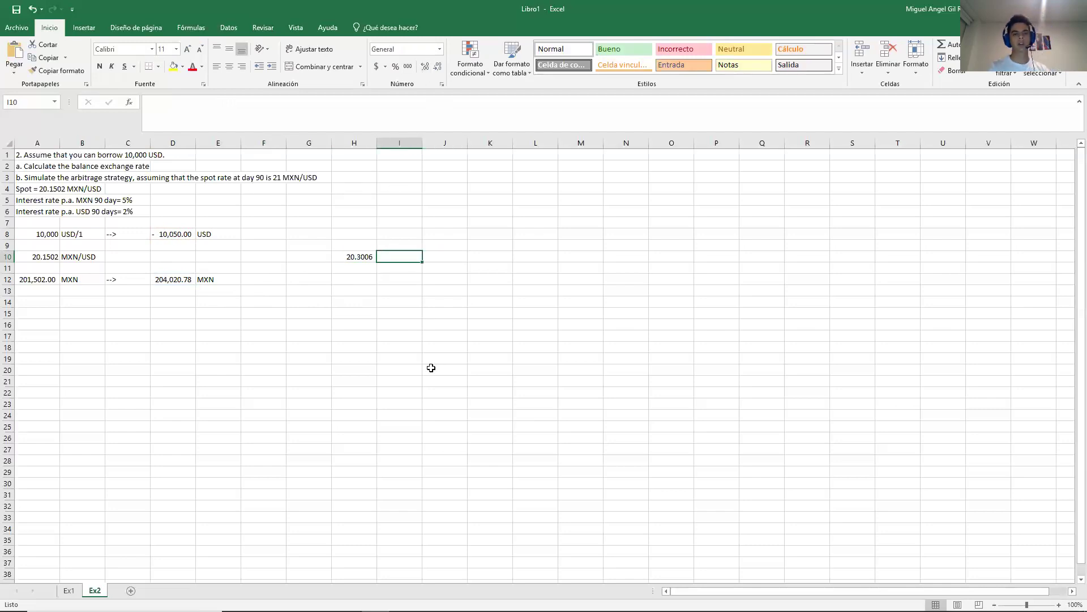
text(MXN/USD)
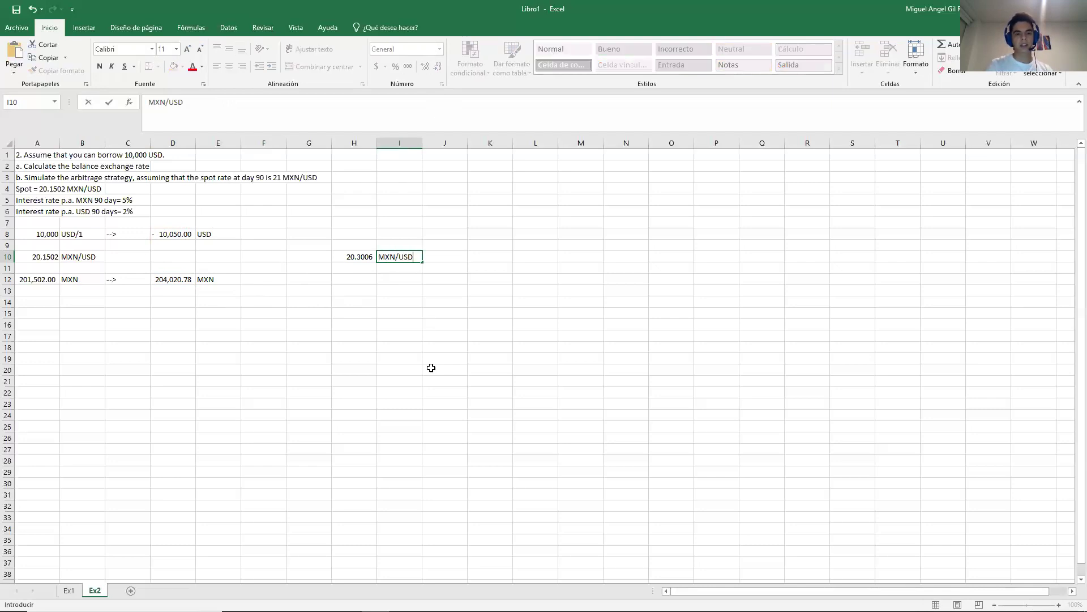
key(Right)
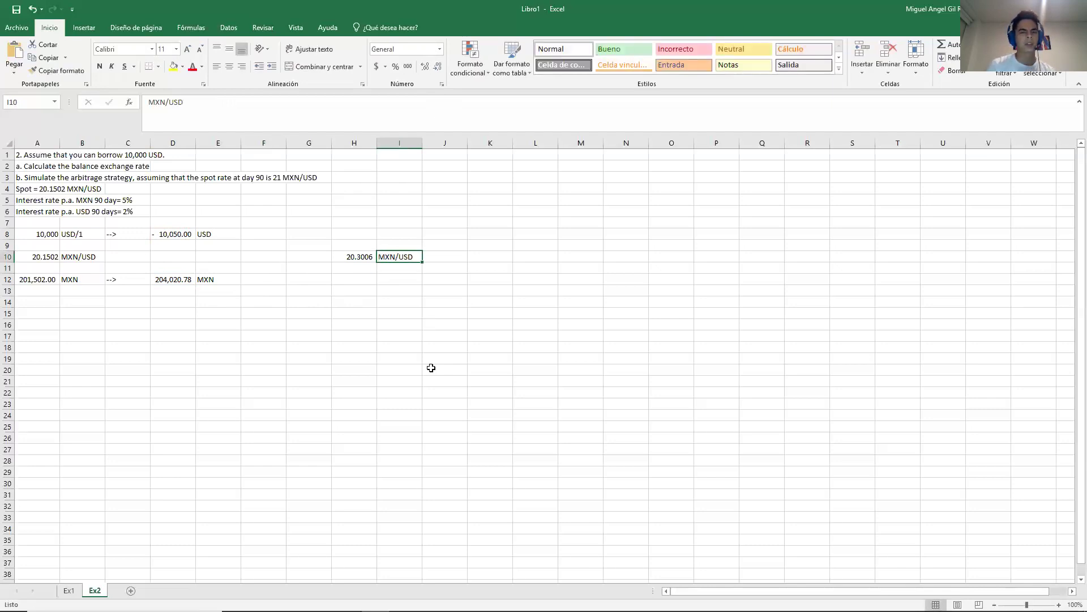
key(Left)
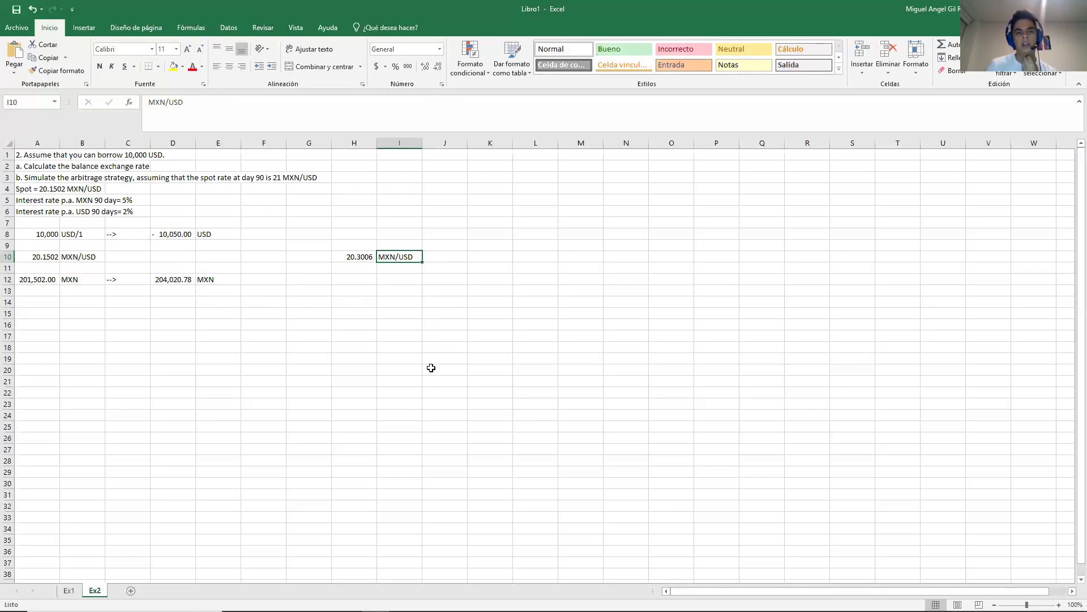
key(Left)
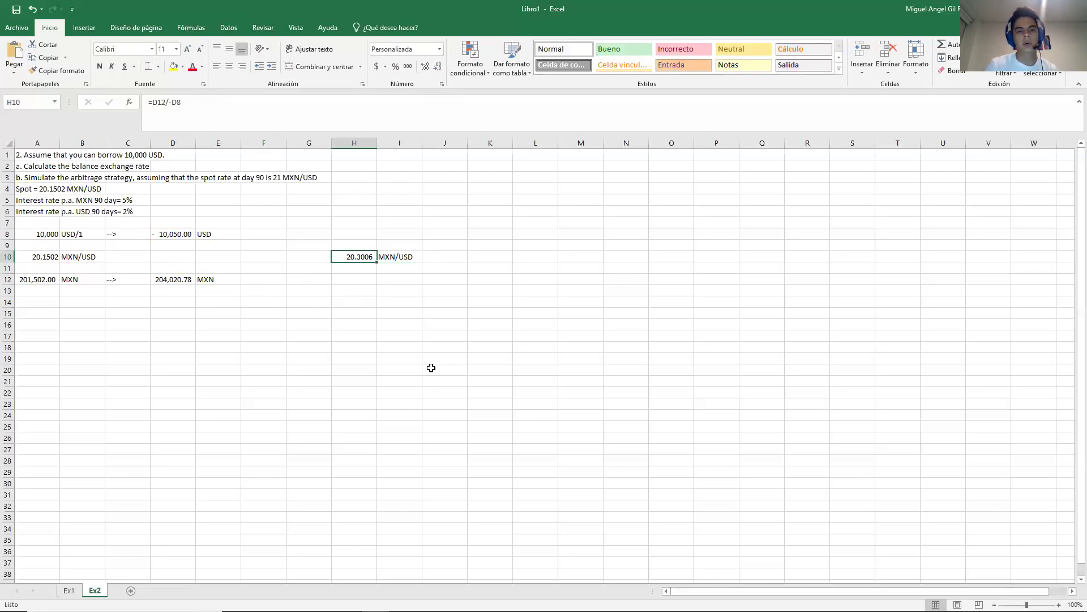
key(Right)
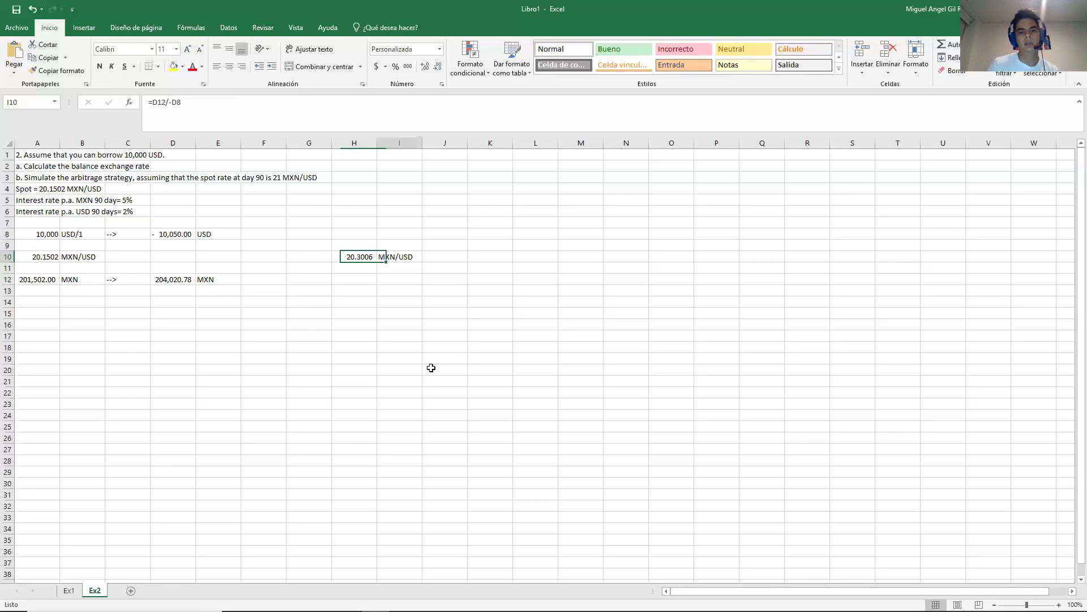
key(Left)
key(Left)
key(Right)
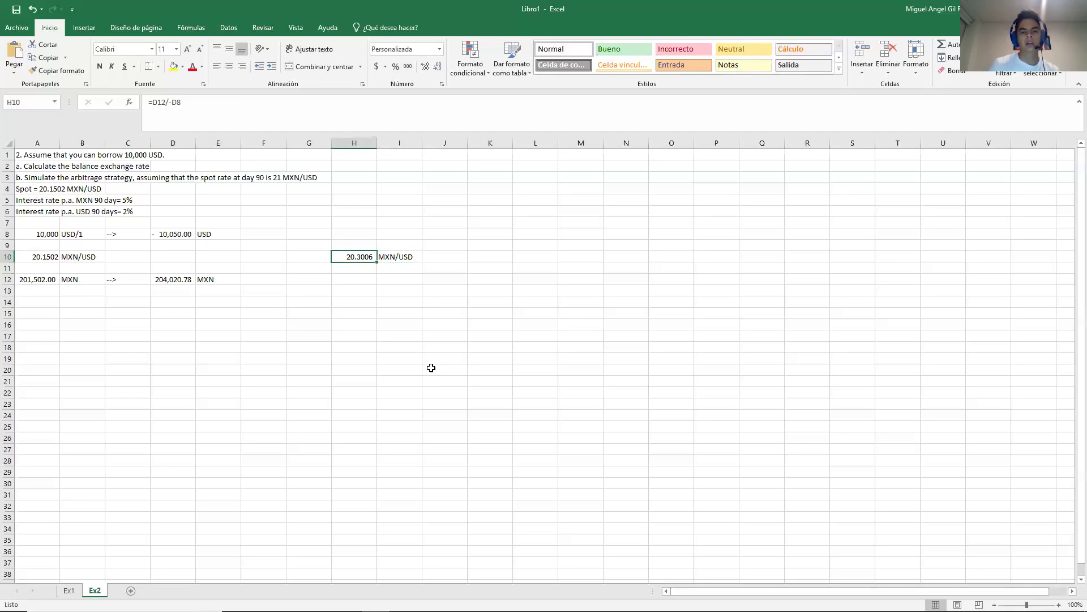
Step: Type the BALANCE RATE heading in J10 and select H10:J10
key(shift+Right)
key(Right)
key(Right)
text(BALANCE RATE)
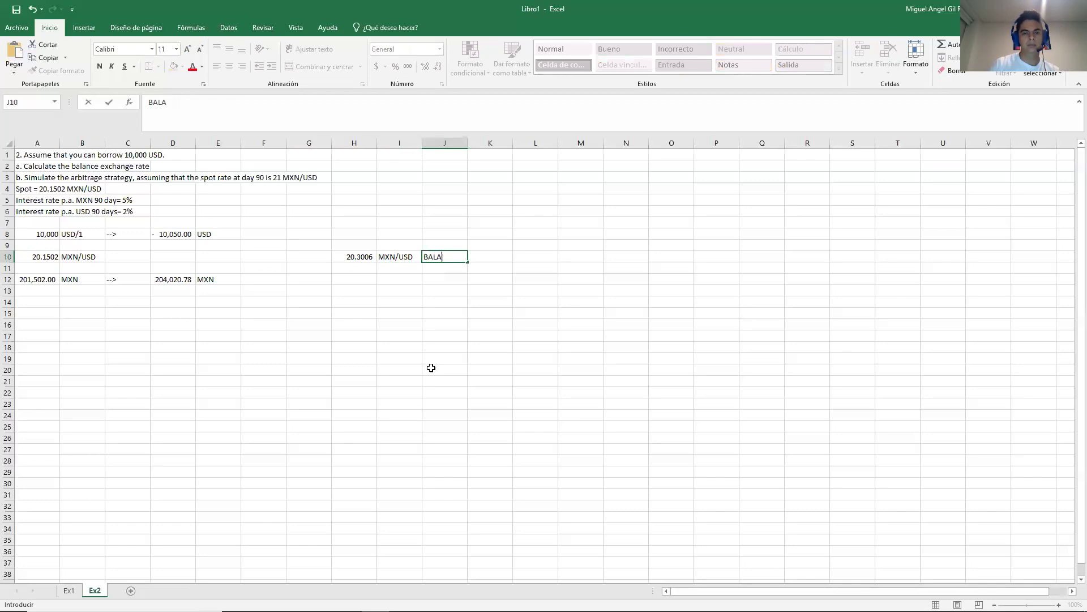
key(ctrl+Return)
key(shift+Left)
key(shift+Left)
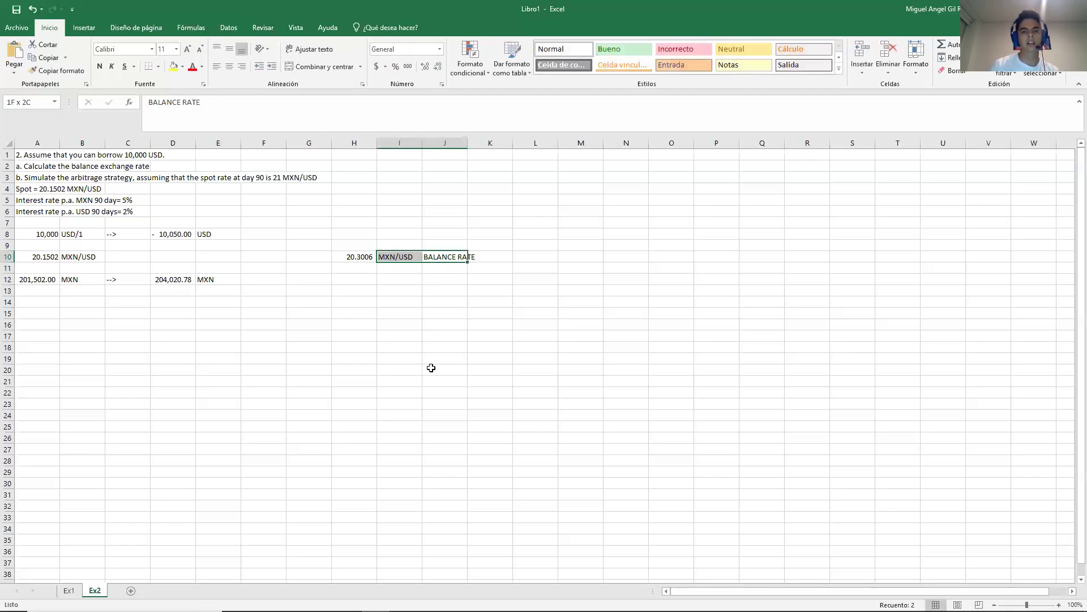
Step: Bold H10:J10, then enter a trial =D12/H10 check formula in D10
click(100, 66)
click(175, 257)
text(=)
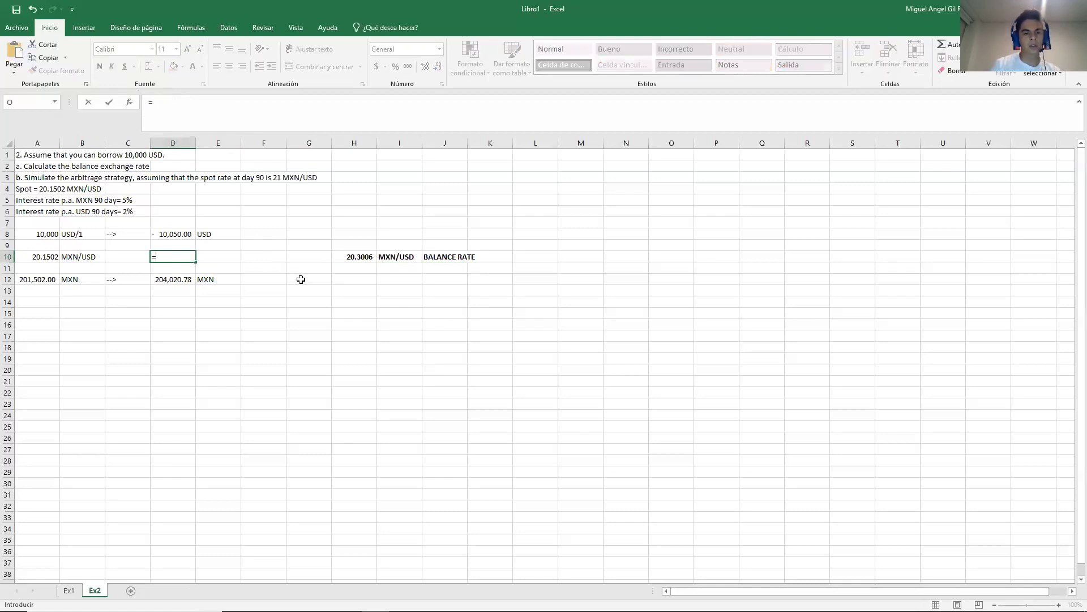
key(Down)
key(Down)
text(/)
key(Right)
key(Right)
key(Right)
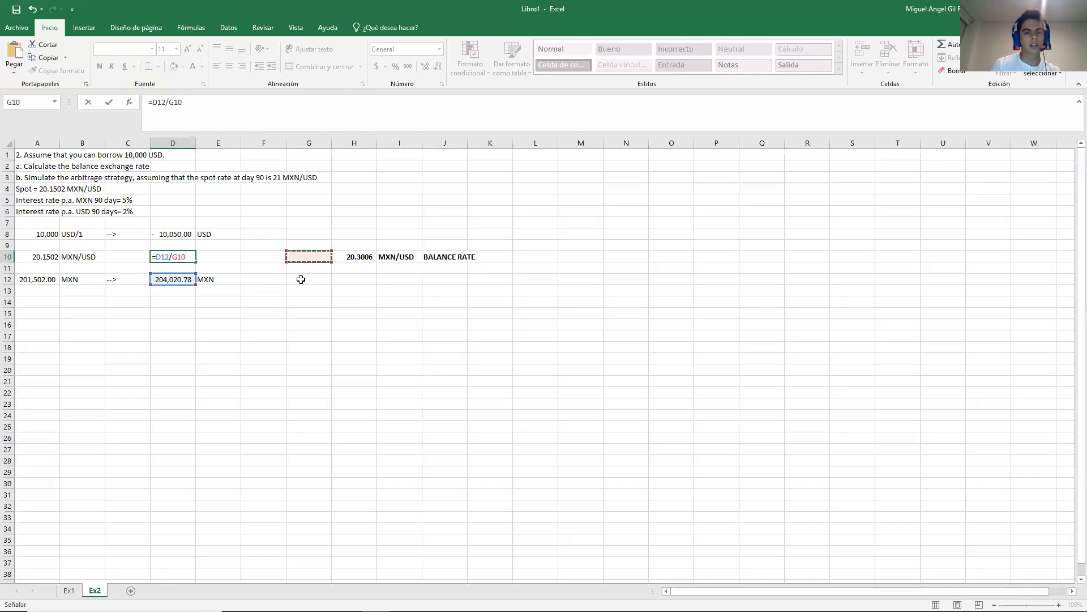
key(Right)
key(Return)
key(Up)
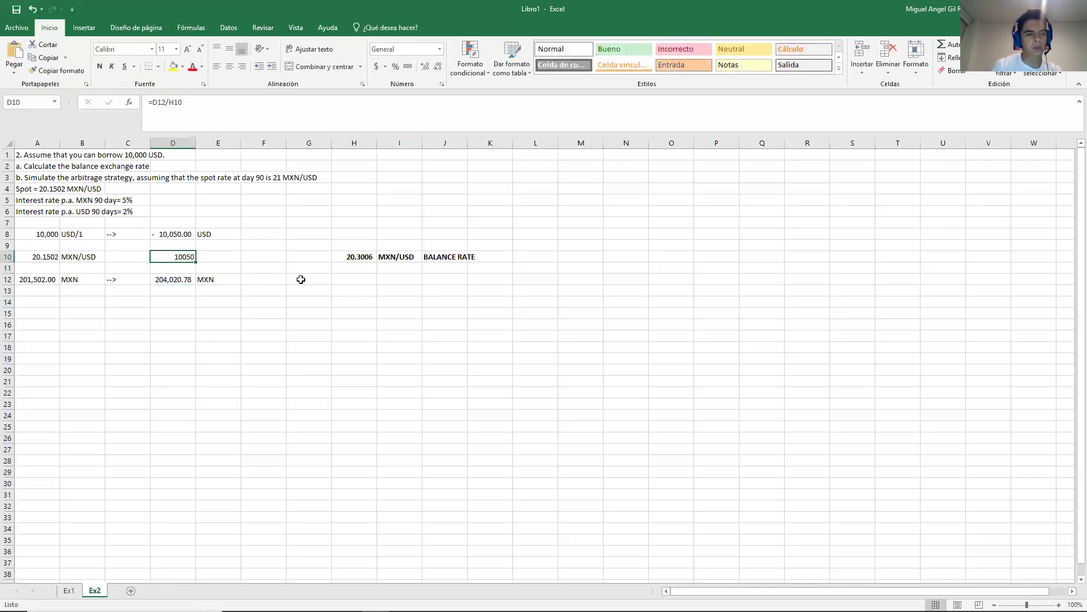
Step: Apply comma style to the trial result, then delete it and return to A3
key(shift+Up)
key(shift+Up)
key(shift+Down)
key(shift+Down)
click(408, 66)
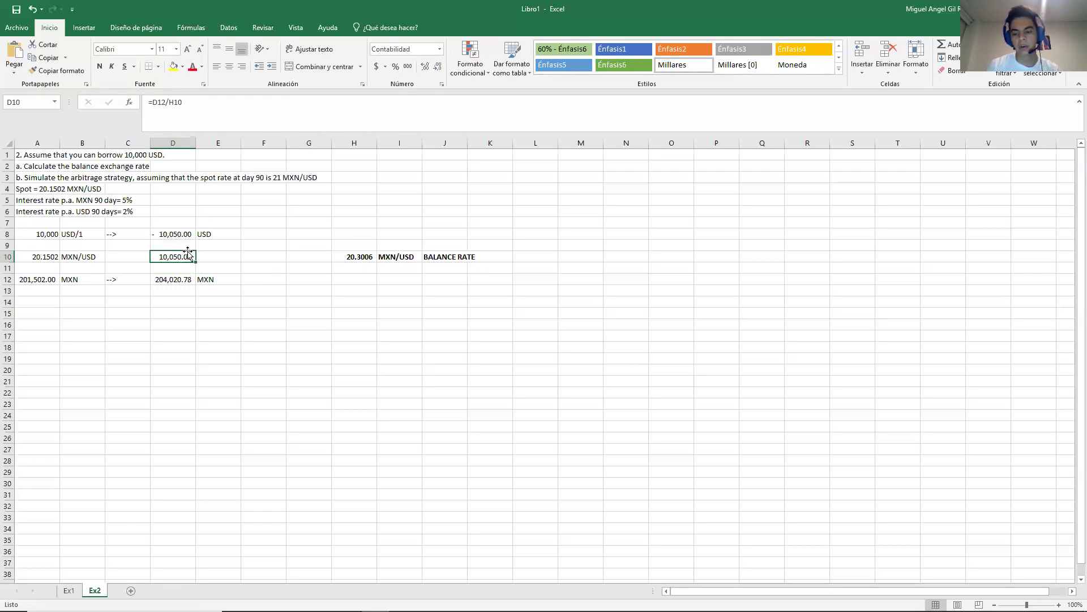
key(Delete)
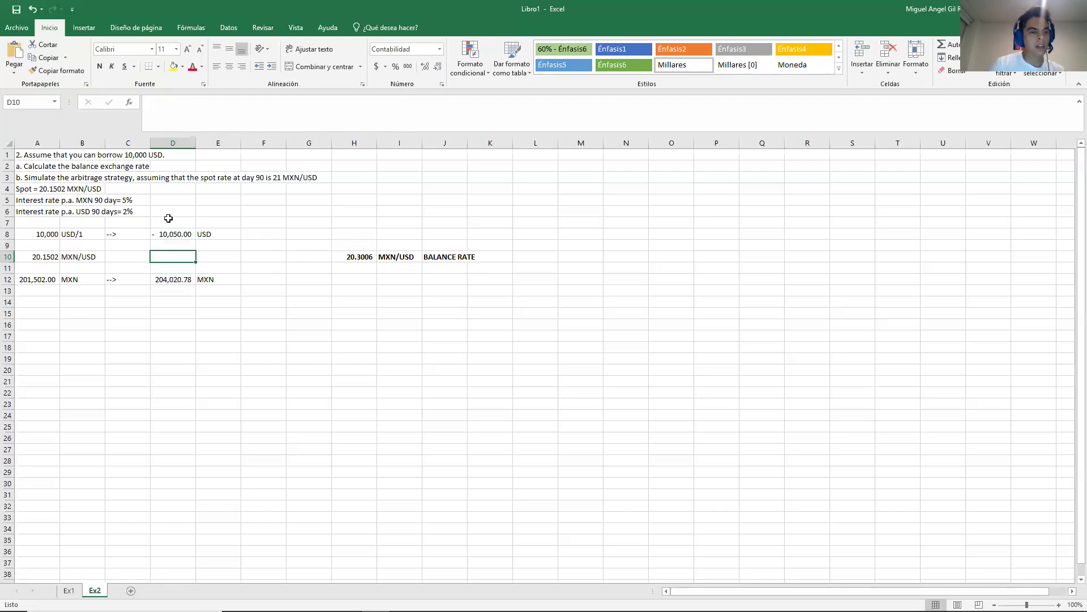
click(40, 178)
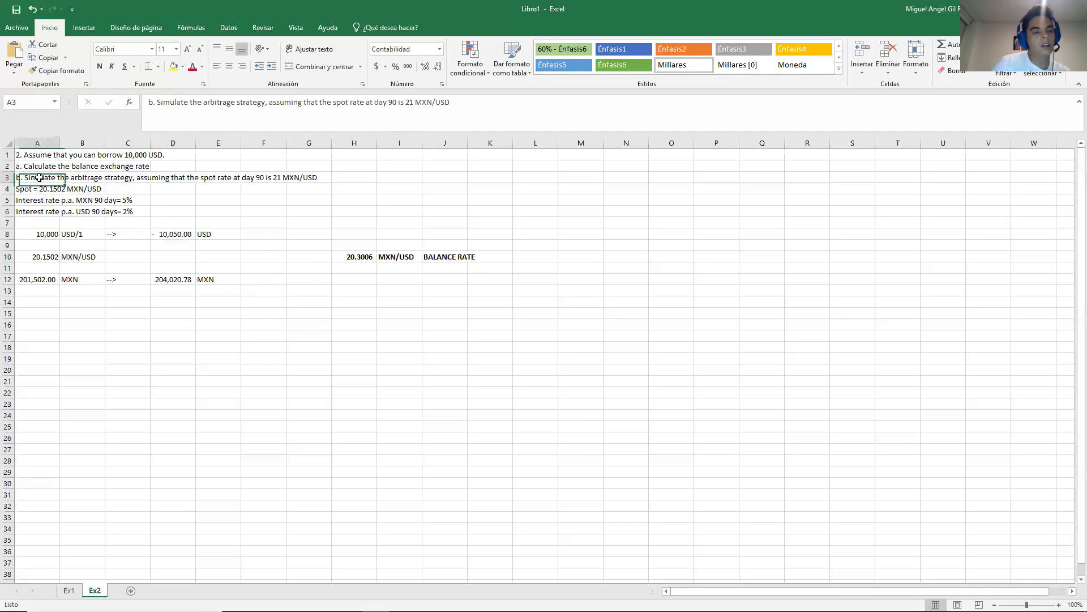
Step: Enter 21 in D10 with the MXN/USD unit label in E10
click(184, 256)
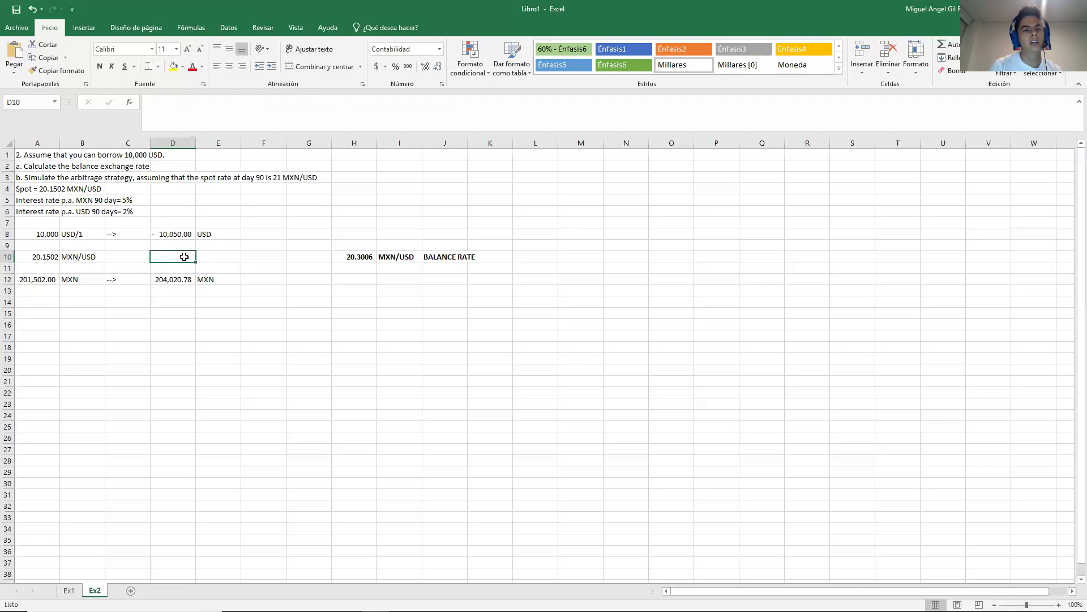
text(21)
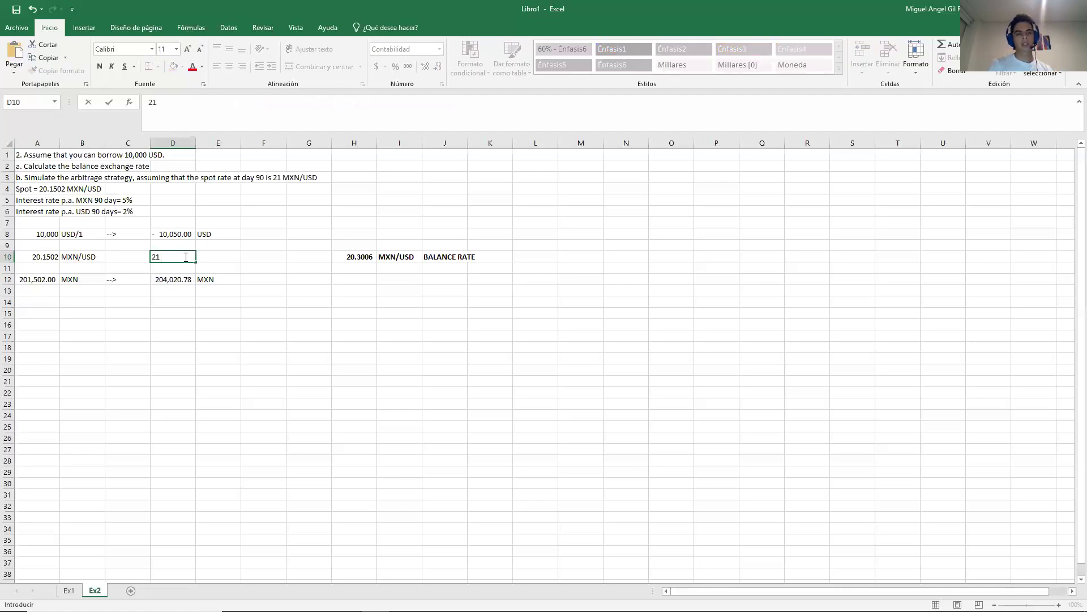
key(Tab)
text(MXN)
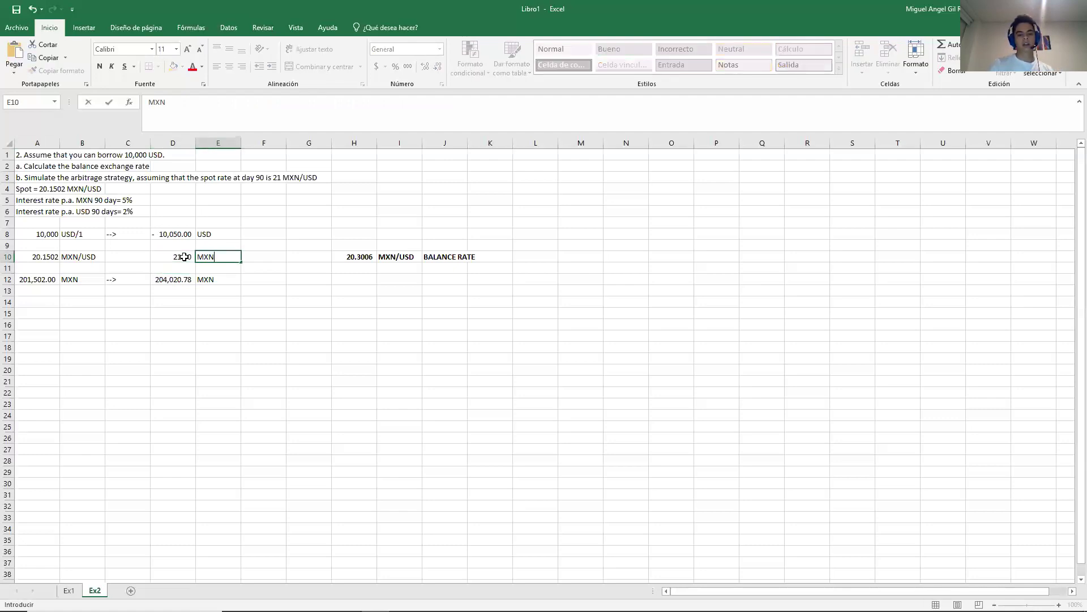
text(/USD)
key(Return)
click(184, 257)
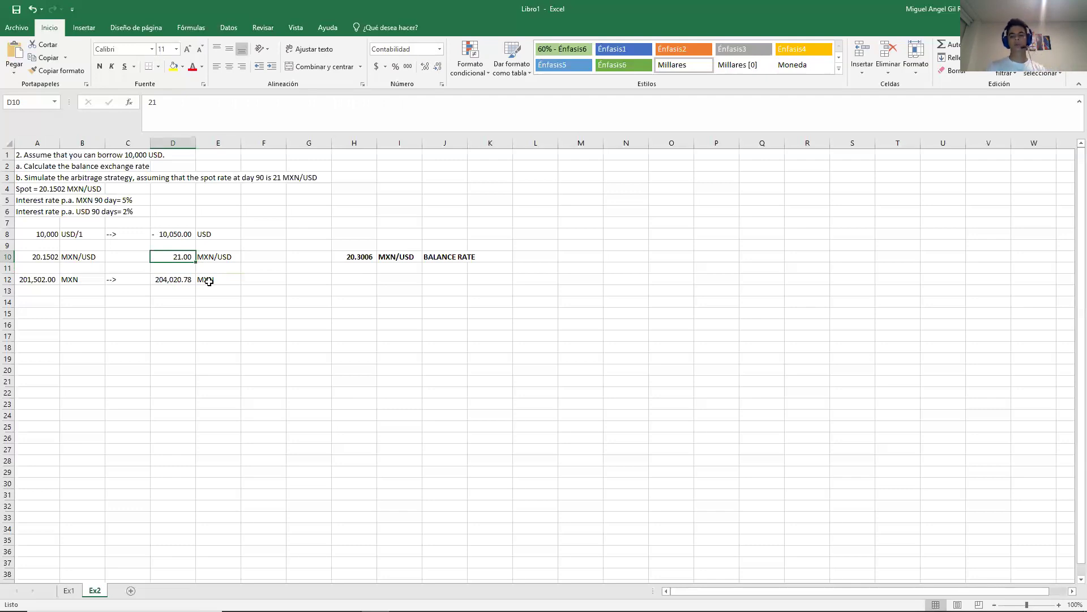
Step: Enter =D12/D10 in D9 to convert the 204,020.78 MXN back at 21.00
key(Up)
text(=)
key(Down)
key(Down)
key(Down)
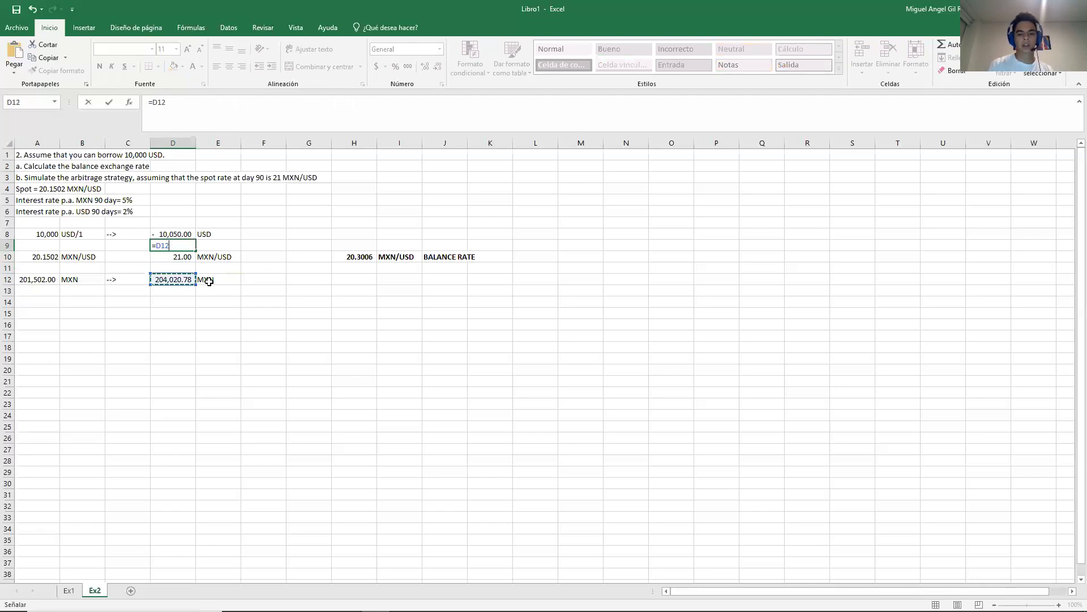
text(/)
key(Down)
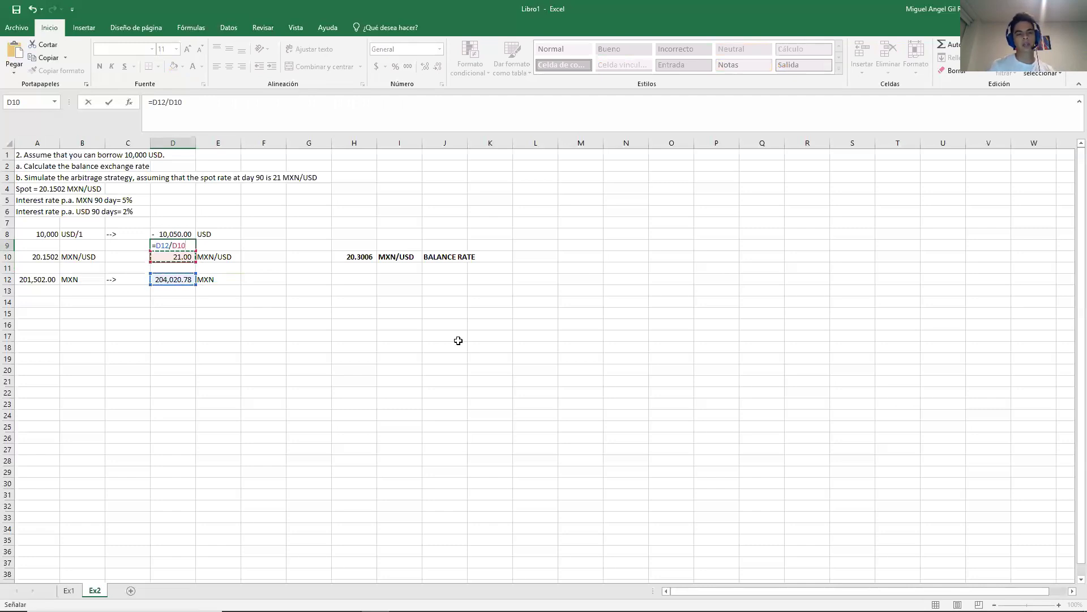
key(Return)
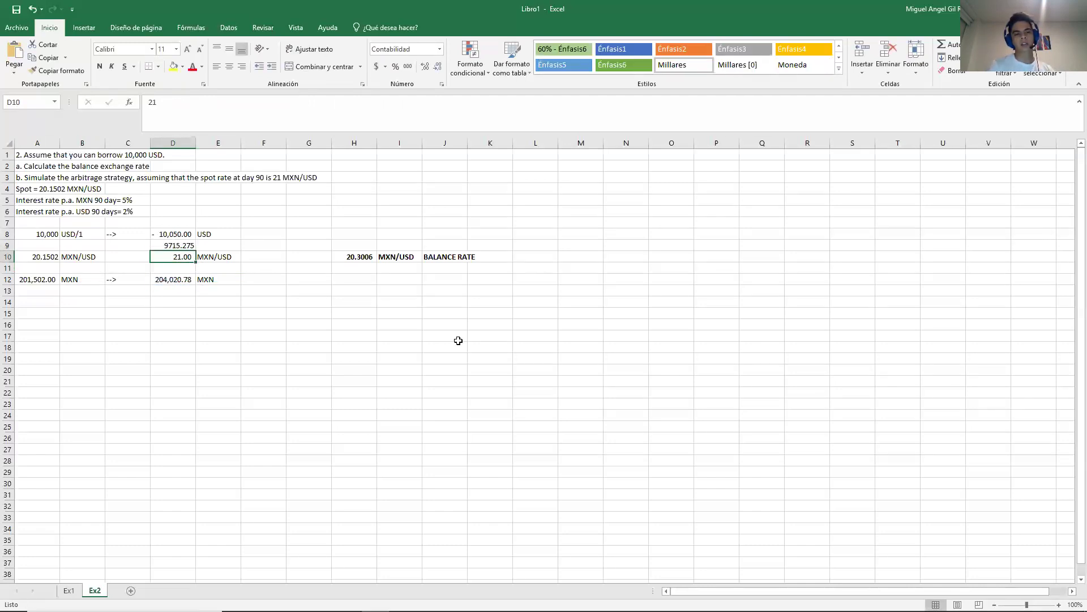
Step: Change the unit label in E12 from MXN to MXN/1
key(Right)
key(Down)
key(Down)
key(F2)
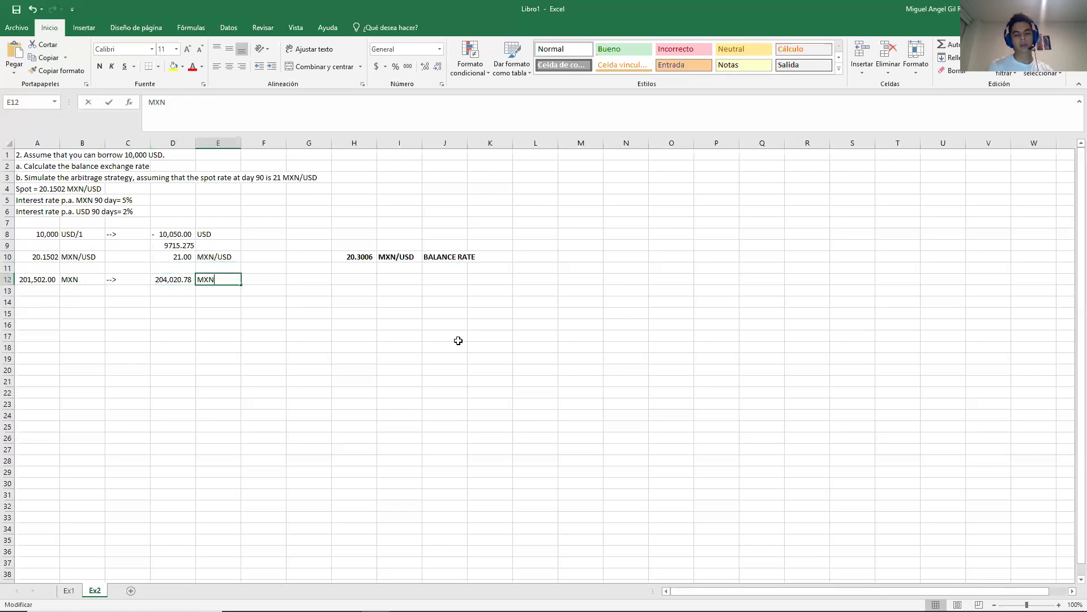
text(/1)
key(Return)
Step: Apply comma style to D9 so it shows 9,715.28, and label E9 USD
key(Up)
key(Up)
key(Up)
key(Left)
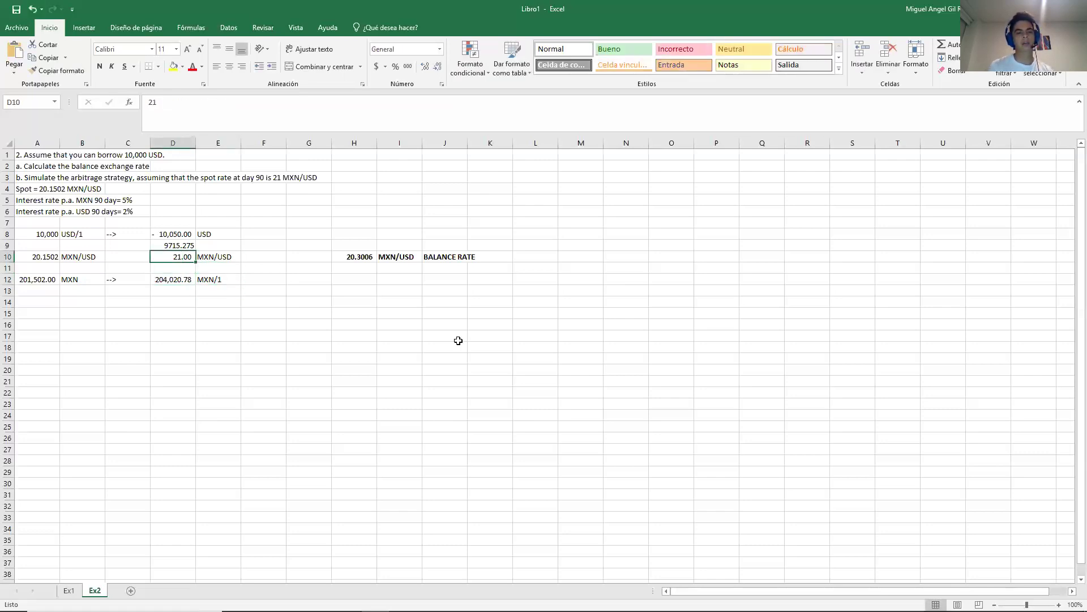
key(Up)
click(409, 67)
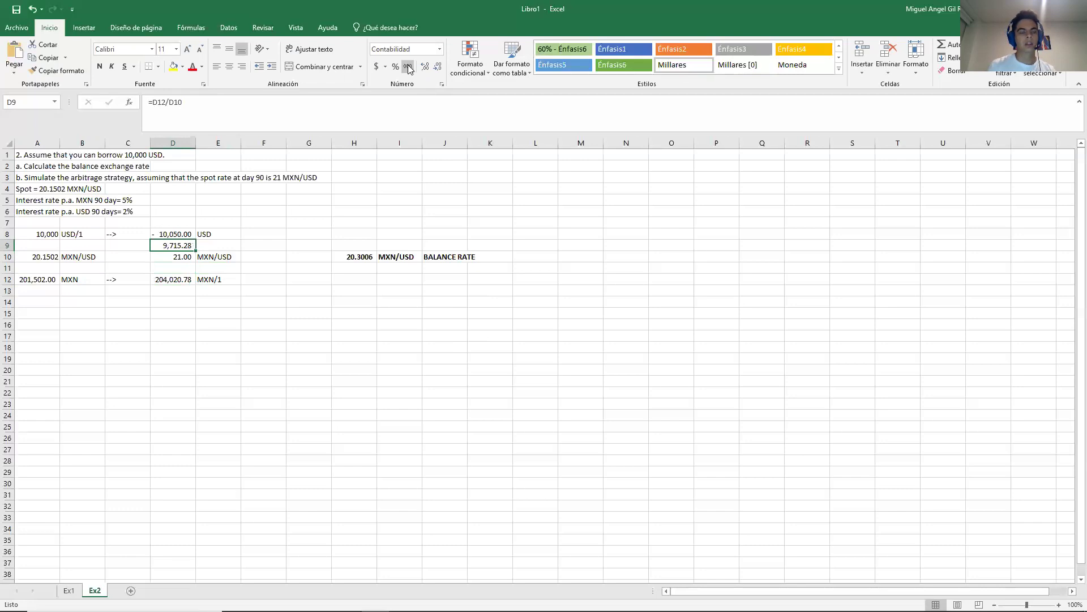
key(Right)
text(USD)
key(Return)
key(Up)
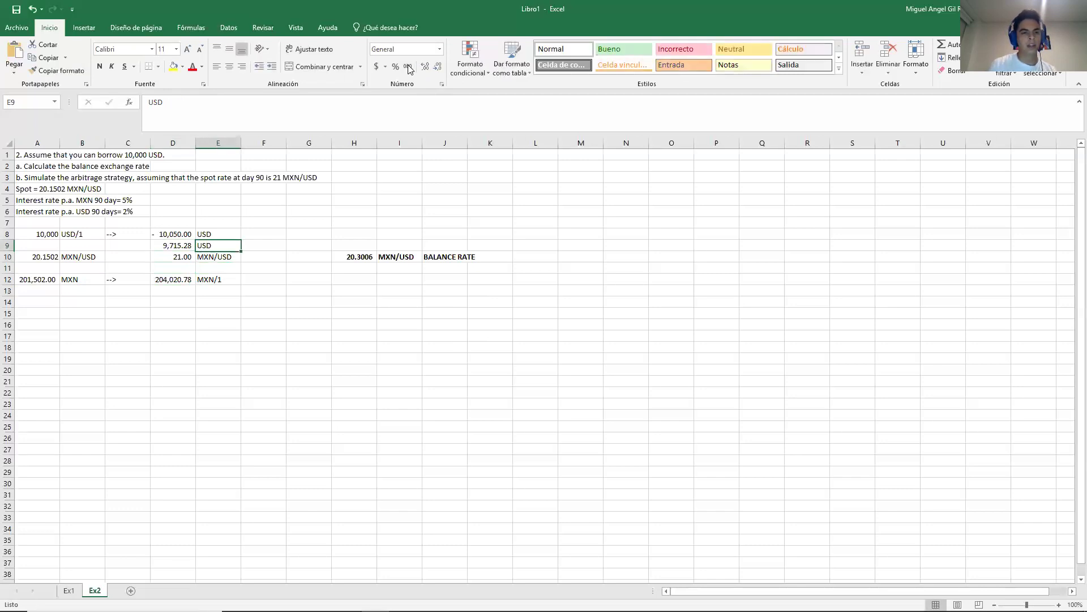
key(Left)
key(Right)
key(Right)
key(Right)
key(Right)
key(Up)
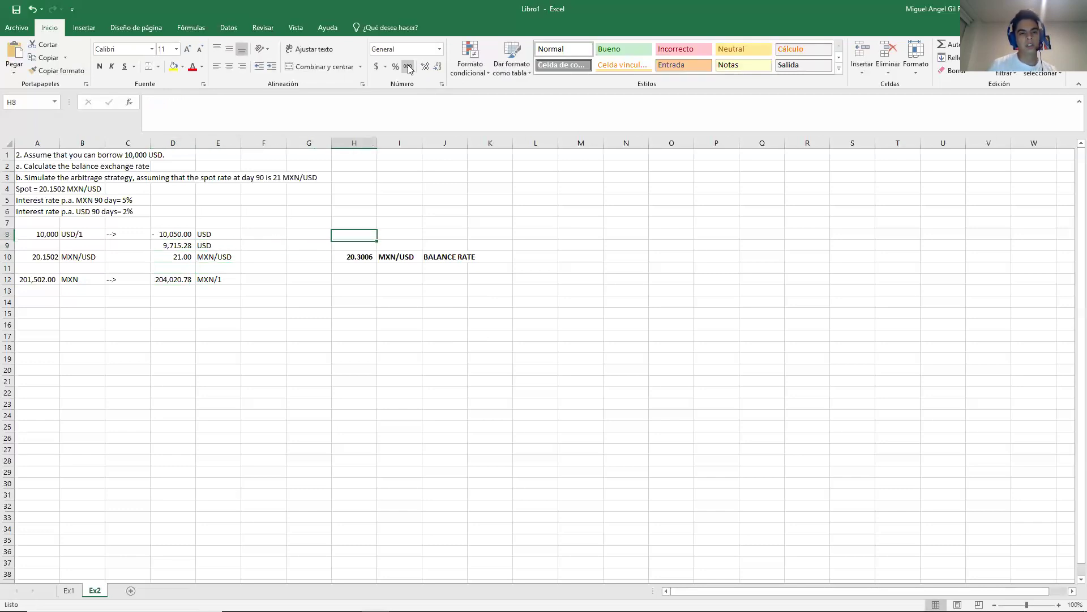
key(Down)
key(Down)
key(Down)
key(Down)
Step: Enter =D9+D8 in H12 to net the simulated result to -334.72 USD
text(=)
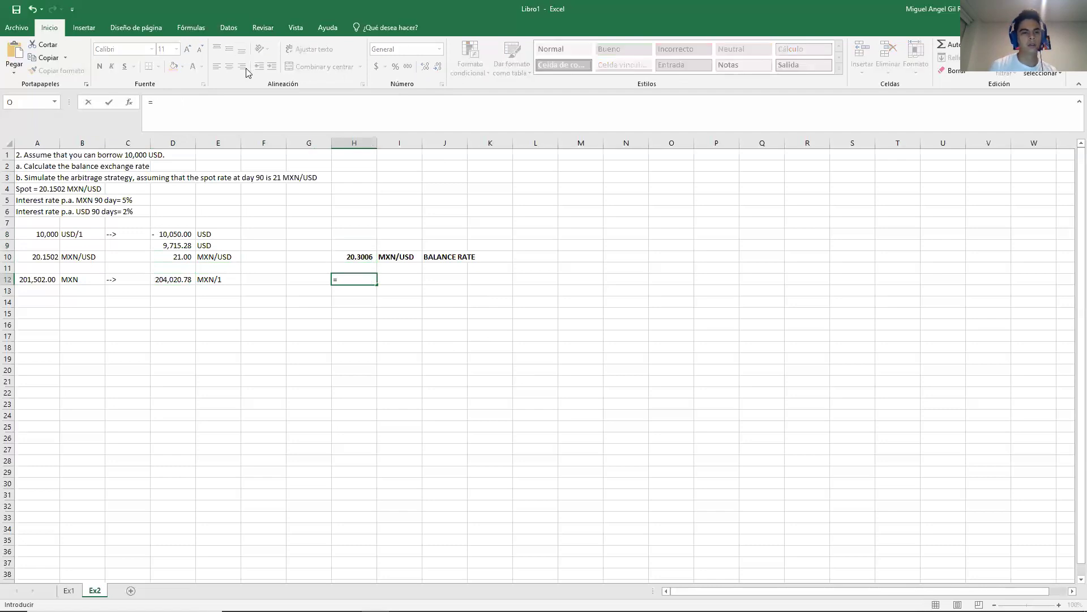
click(177, 247)
text(+)
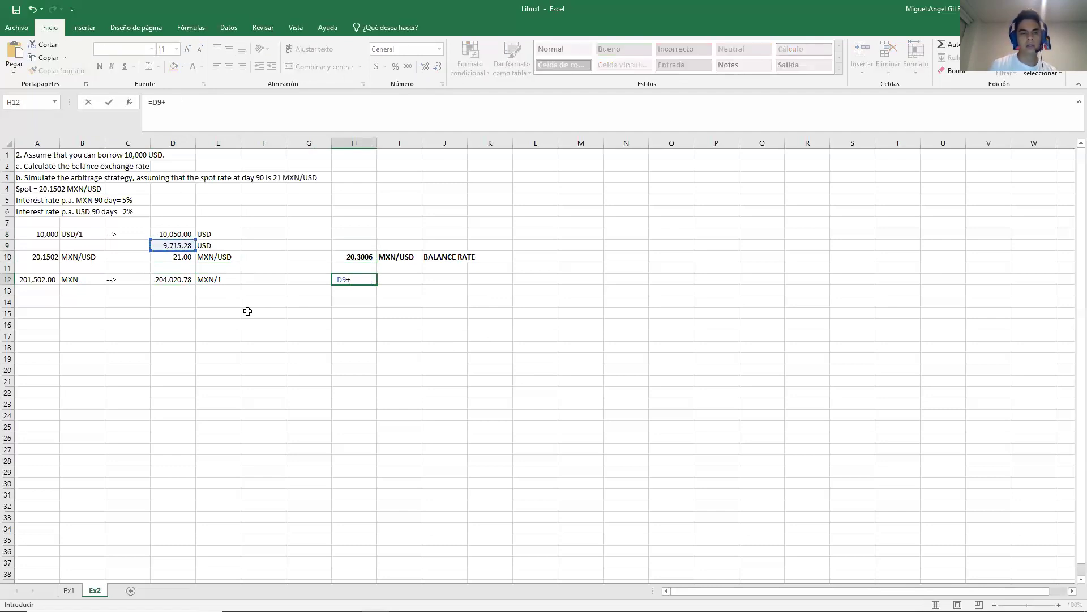
key(Left)
key(Left)
key(Left)
key(Left)
key(Up)
key(Up)
key(Up)
key(Up)
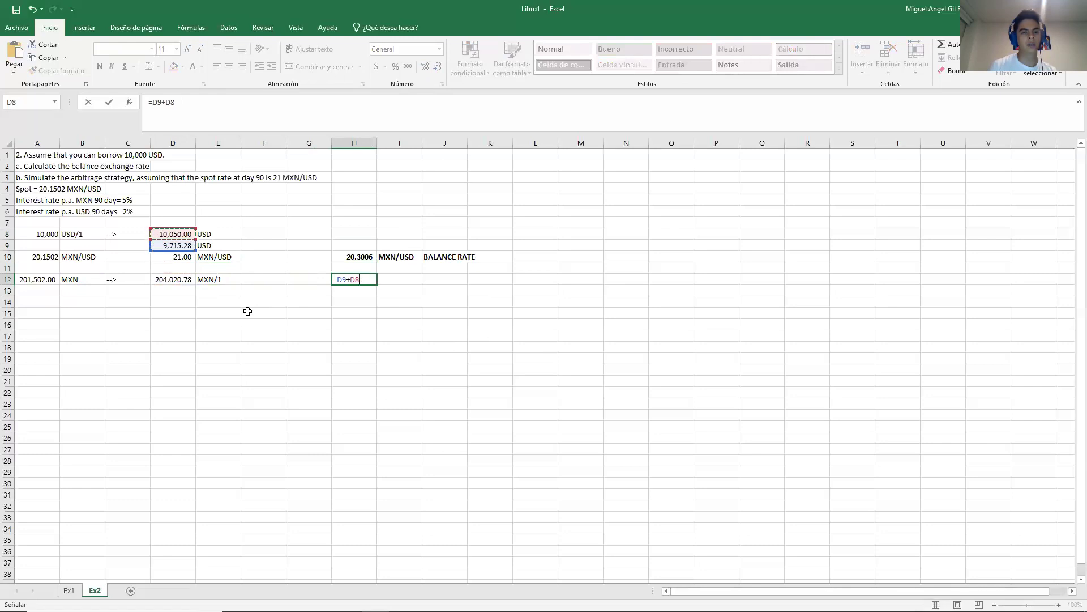
key(Return)
key(Right)
Step: Label the result with USD in I12 and LOSS in J12
key(Up)
text(USD)
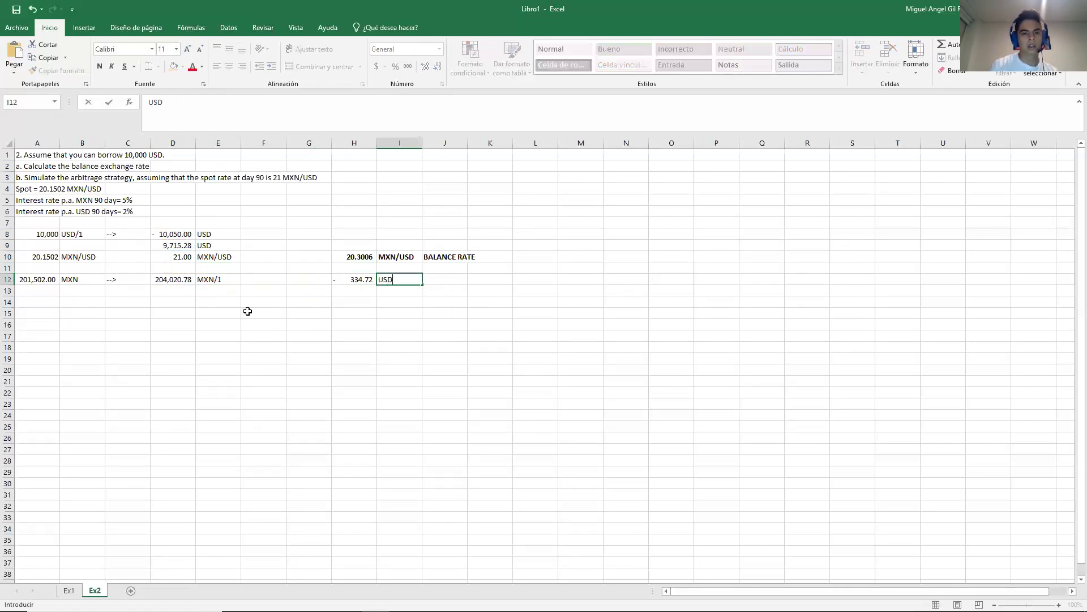
key(Right)
key(Left)
key(Left)
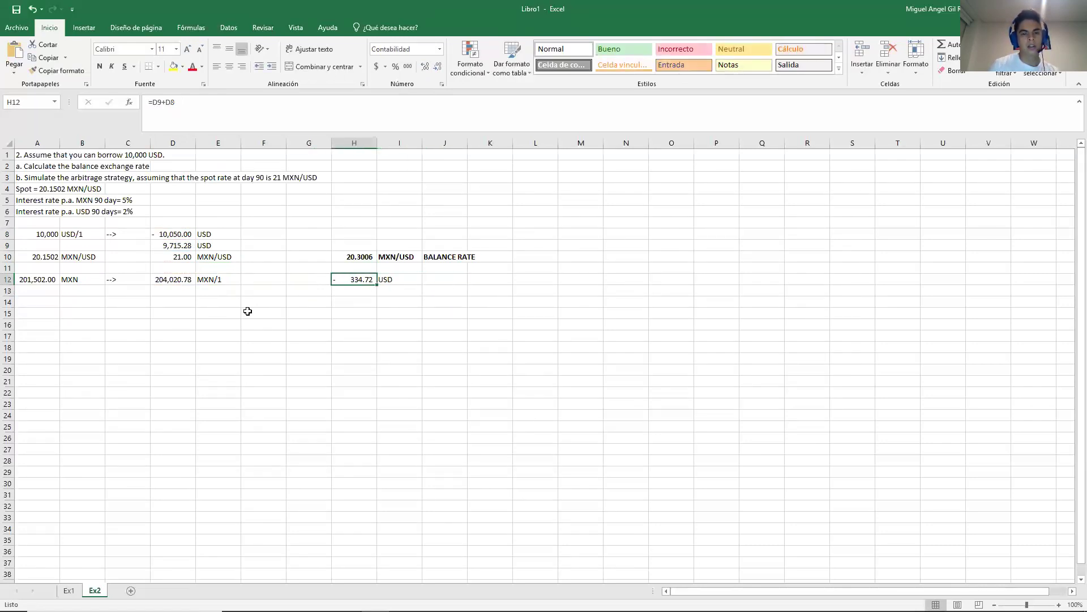
key(Right)
key(Right)
text(pr)
key(BackSpace)
key(BackSpace)
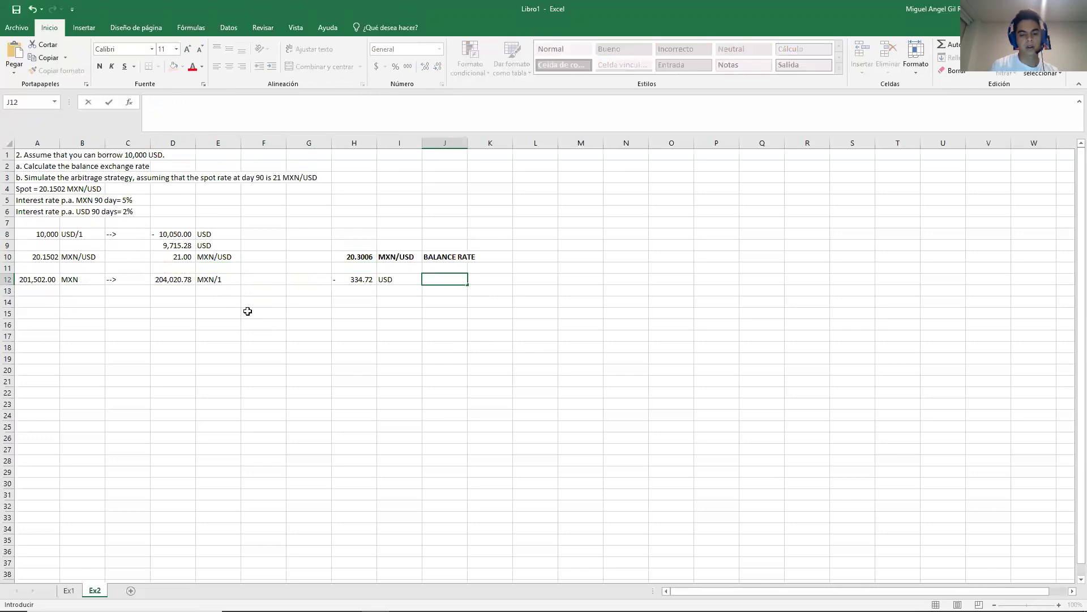
text(LOSS)
key(Return)
Step: Make H12:J12 bold with Ctrl+N, then check the task text in A3
key(Up)
key(shift+Left)
key(shift+Left)
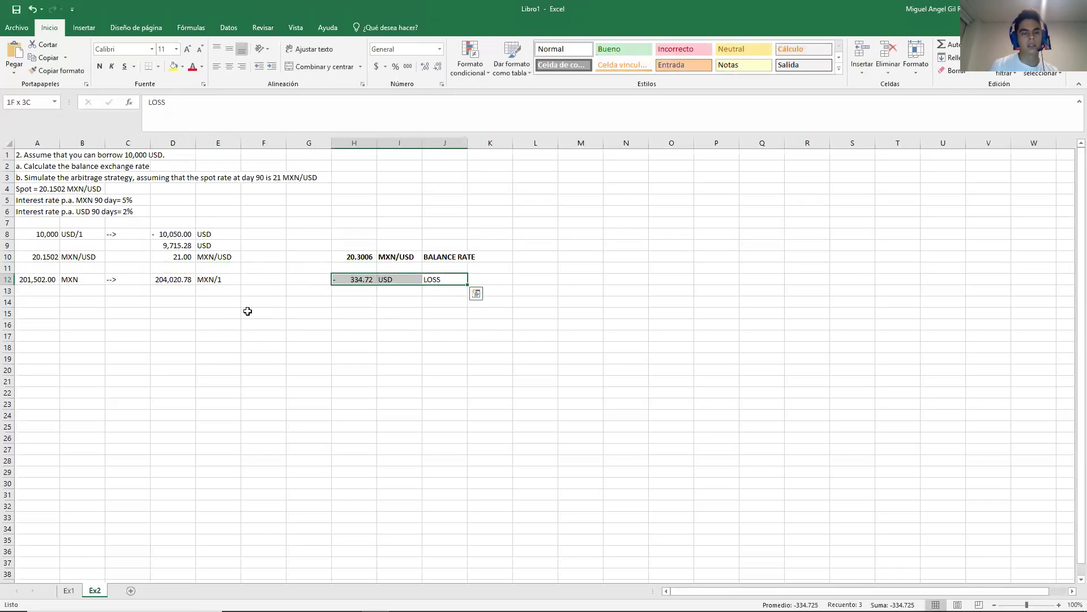
key(ctrl+n)
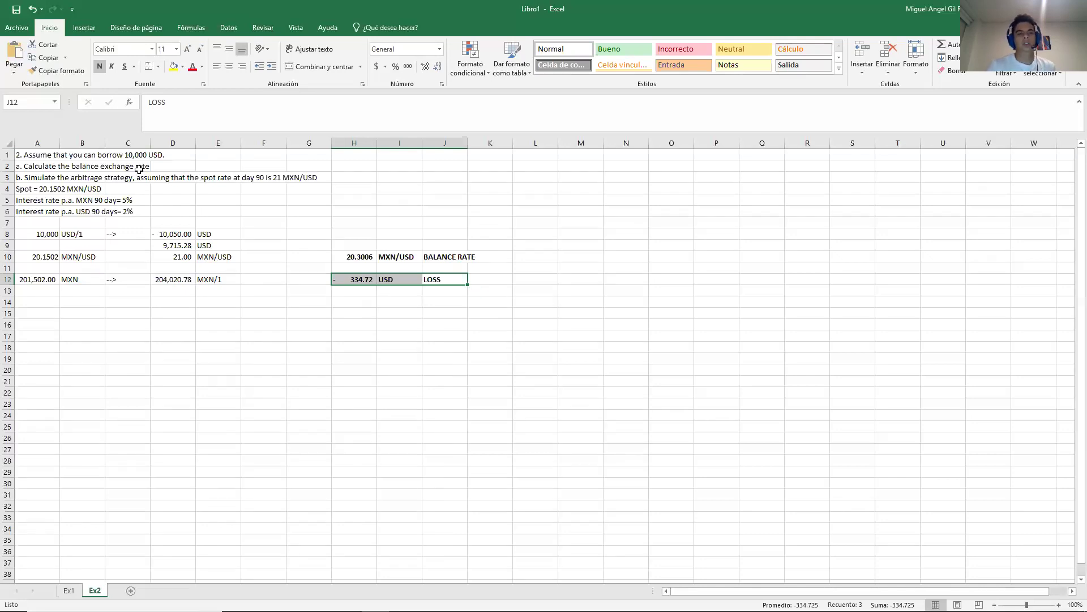
click(44, 178)
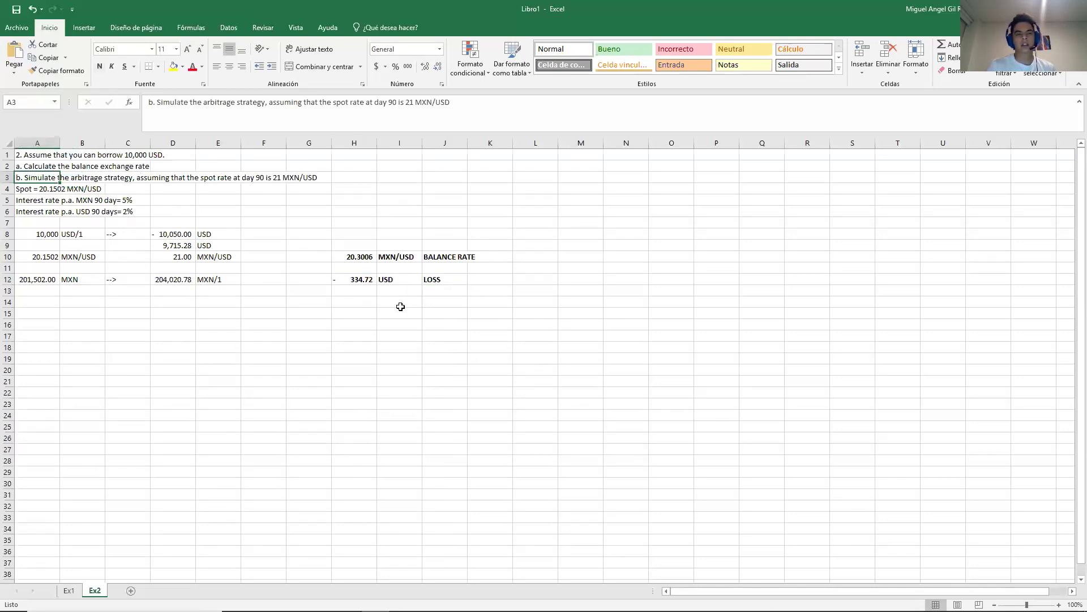